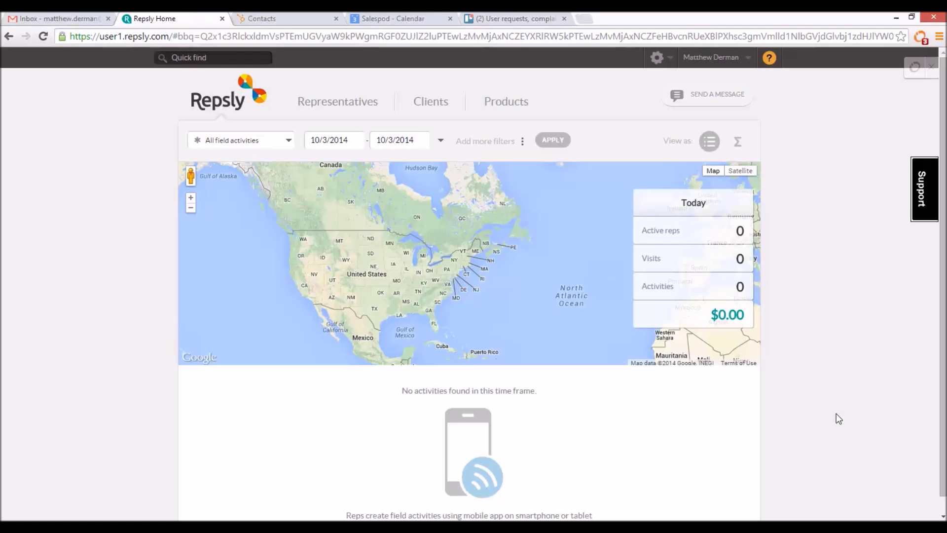
Step: Go to Forms via the gear menu, browse the forms list, and start a new form
left_click(657, 58)
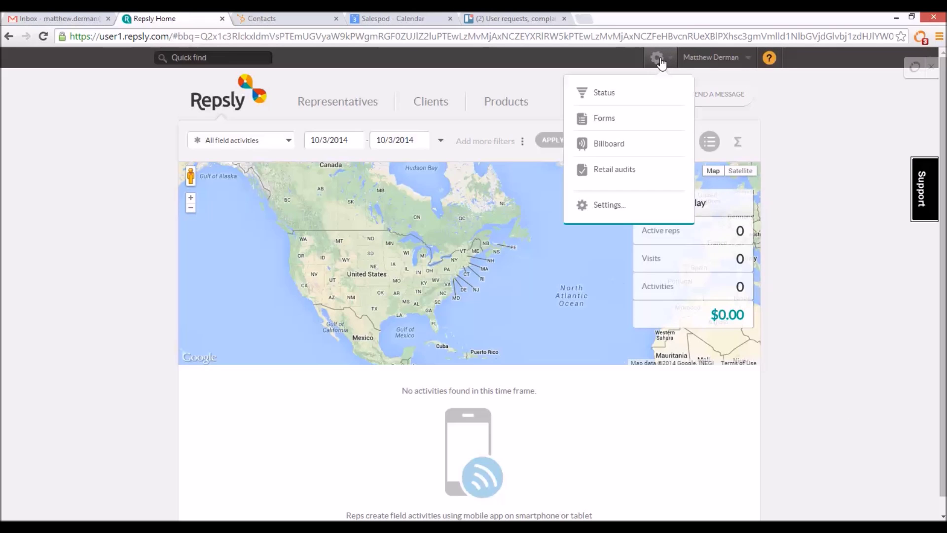
left_click(610, 122)
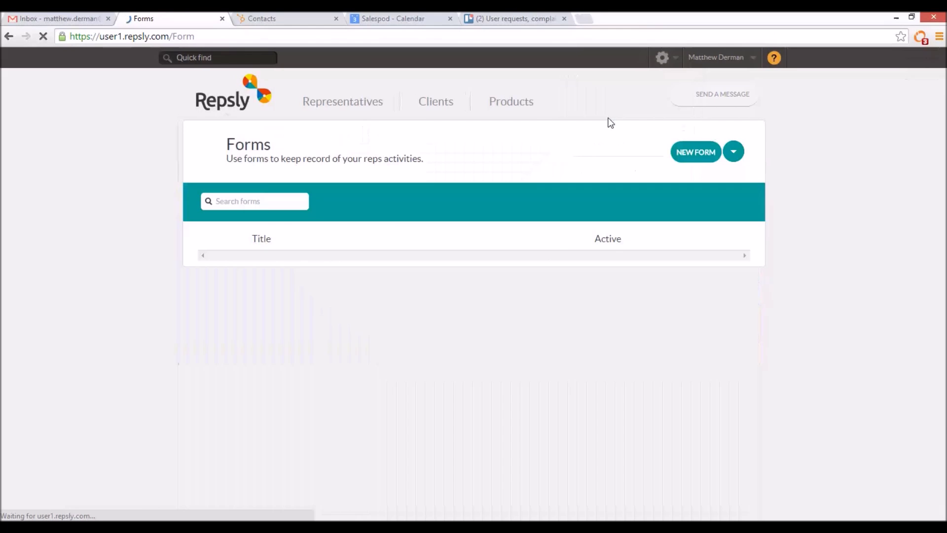
scroll(537, 171, "down", 2)
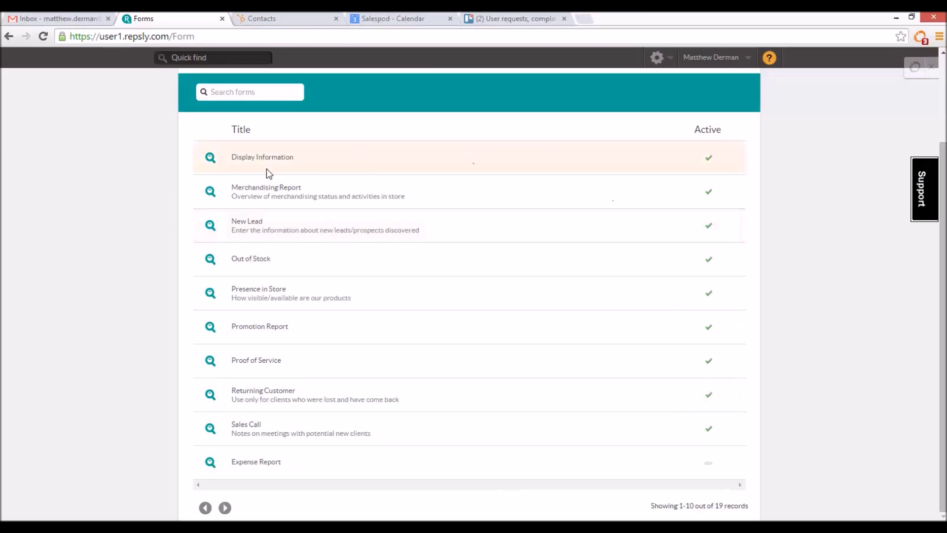
scroll(266, 168, "up", 2)
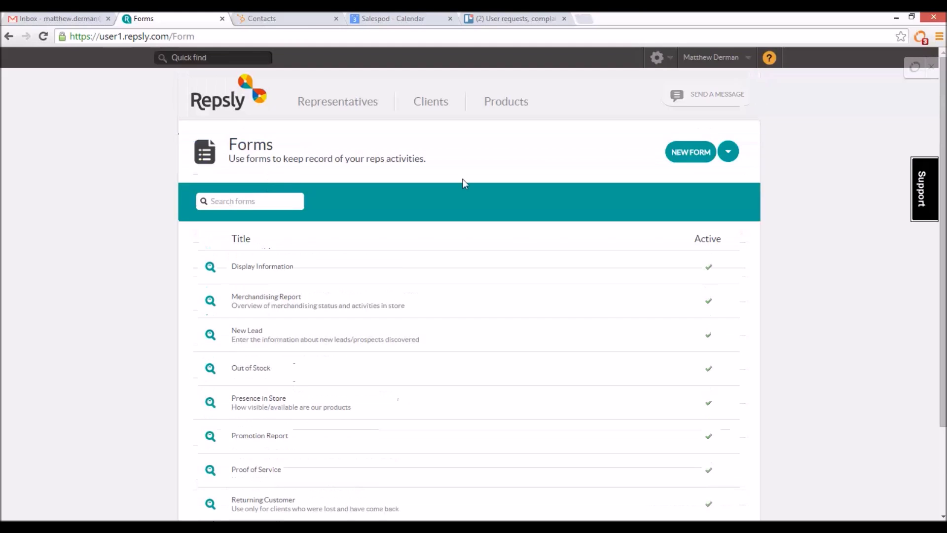
left_click(691, 152)
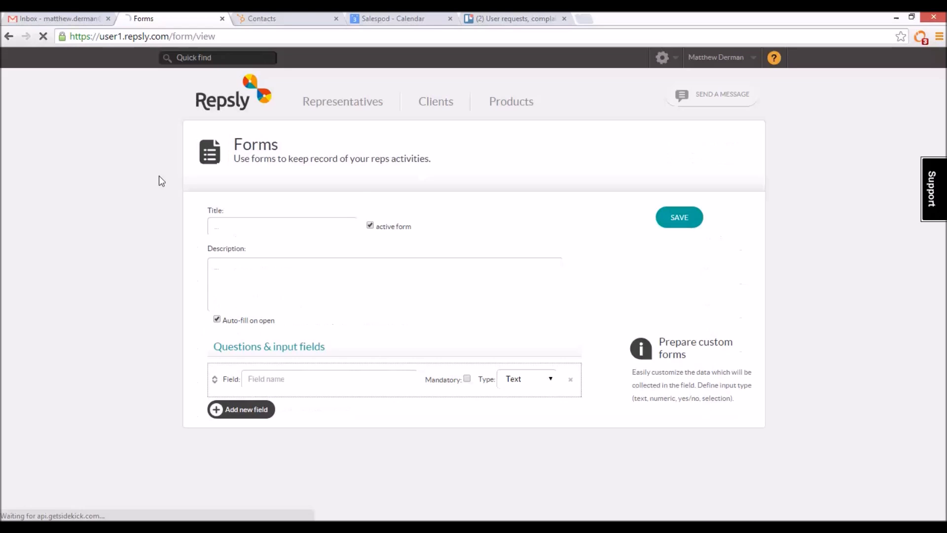
Step: Title the form 'Minutes of Meeting' with description 'Notes for any on-site meetings with customers'
left_click(230, 226)
type("Minutes of Meeting")
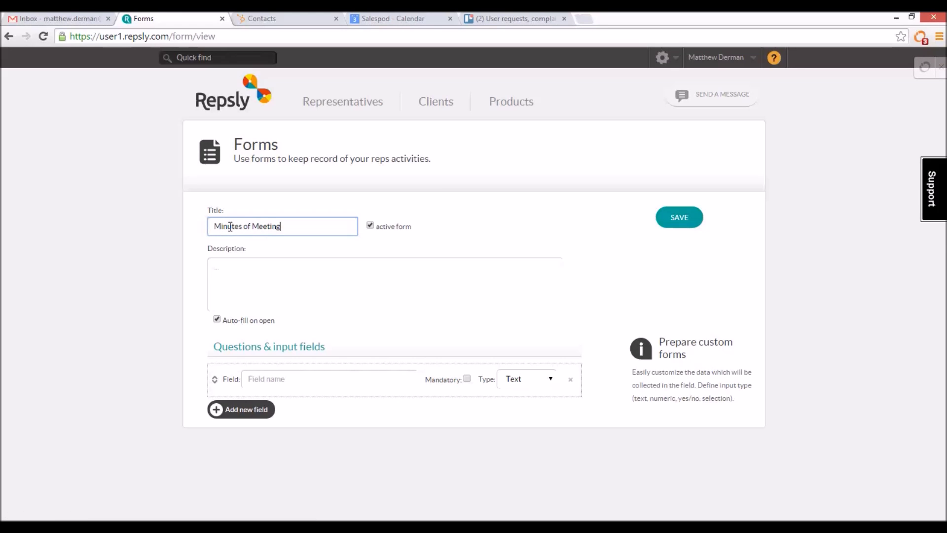
key("Tab")
type("Notes for any on-sit")
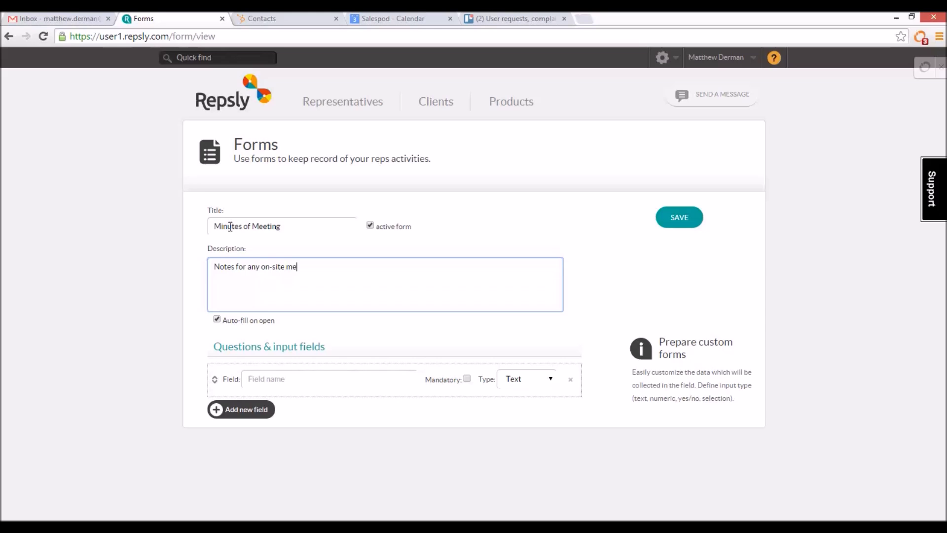
type("e meetings with customers")
Step: Name the first field 'Type of Meeting' and make it mandatory
left_click(304, 380)
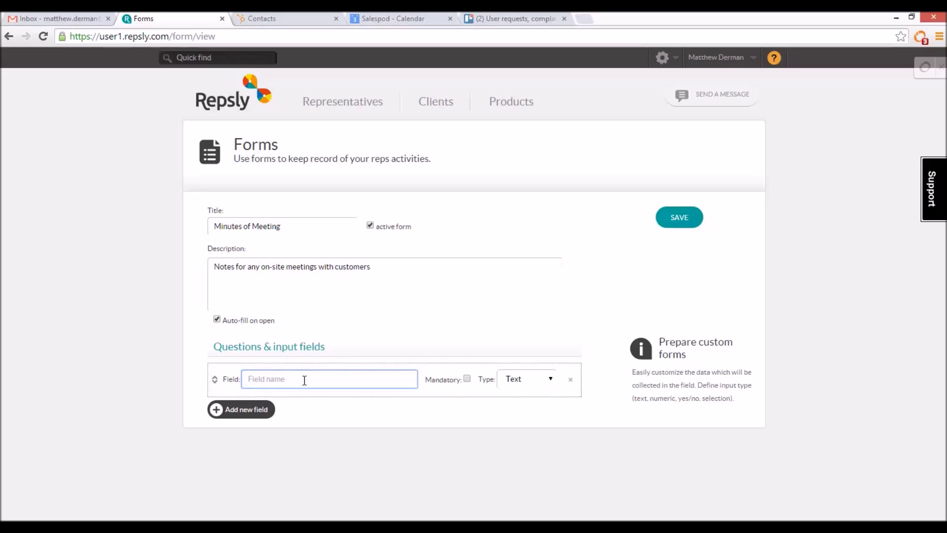
type("Type of Meeting")
left_click(466, 379)
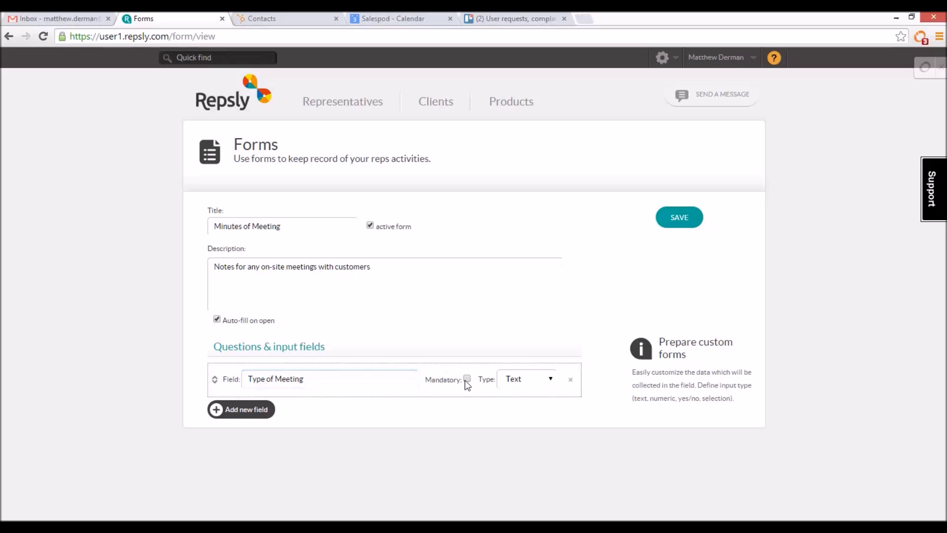
left_click(531, 381)
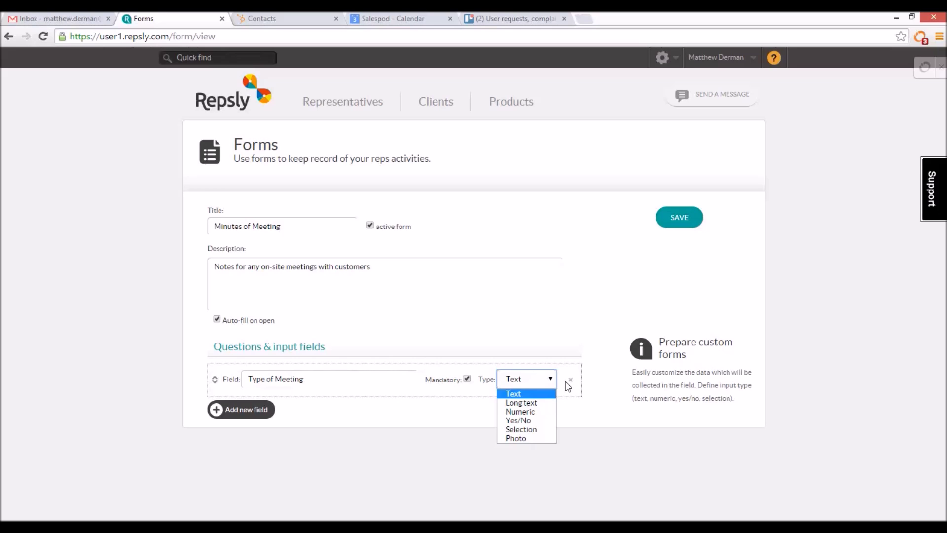
Step: Make Type of Meeting a Selection with options Negotiation, Introduction, Marketing and Other
left_click(543, 429)
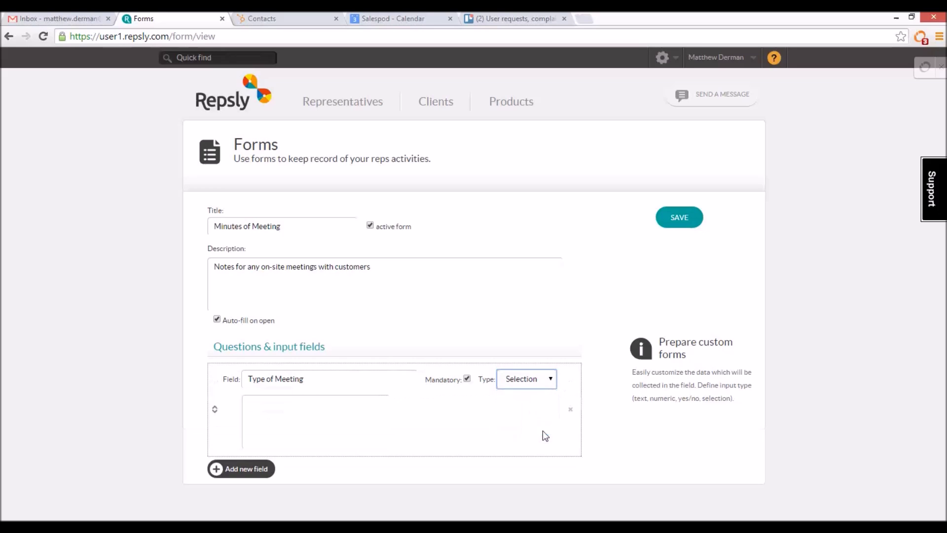
left_click(325, 419)
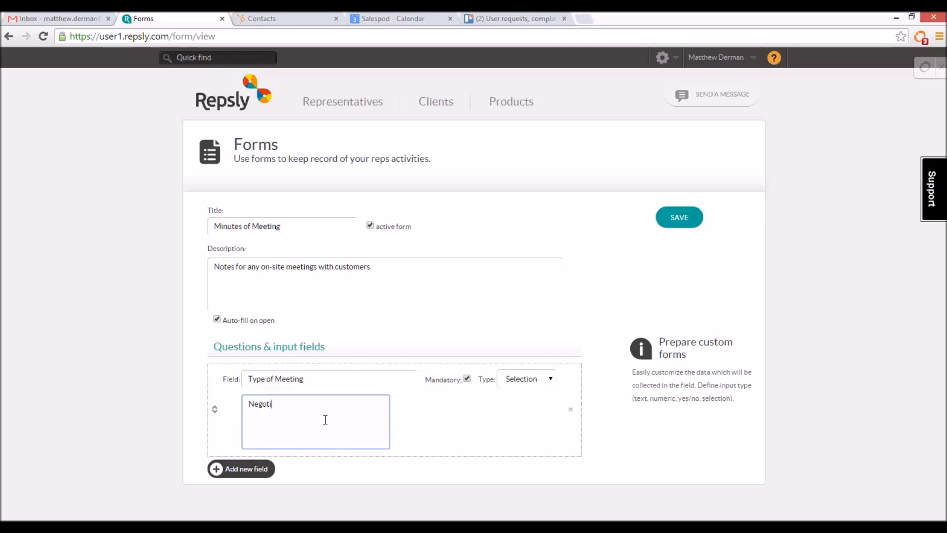
type("Negotiation")
key("Return")
type("Introduction ")
type("Marketing ")
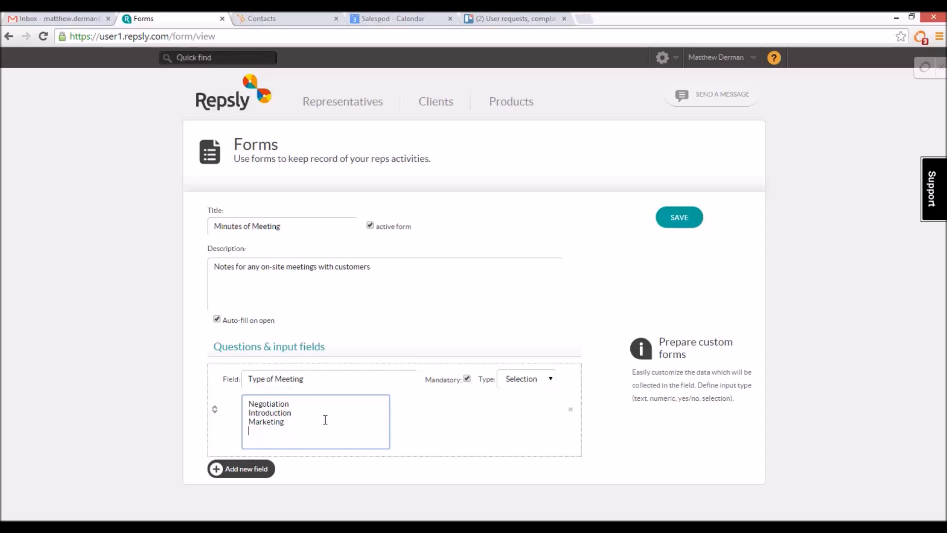
type("Other")
Step: Add a mandatory Long text field 'Items discussed'
left_click(232, 469)
left_click(269, 467)
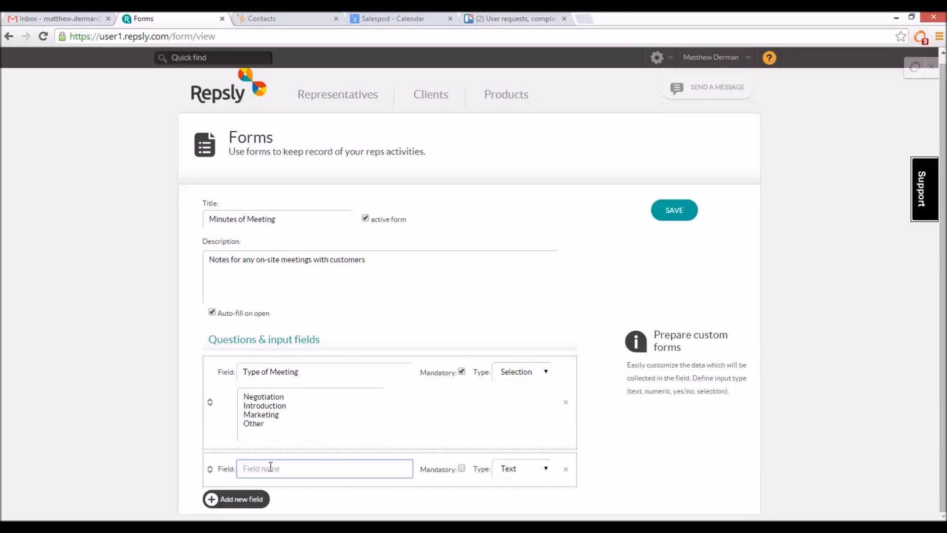
type("Items discussed")
left_click(462, 468)
left_click(523, 468)
left_click(531, 415)
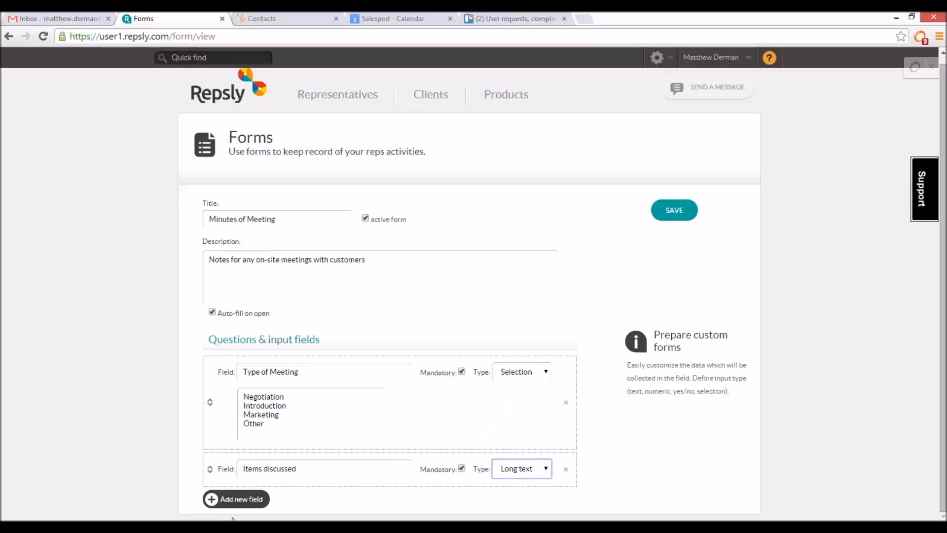
Step: Add a Numeric field 'Number of participants'
left_click(237, 498)
left_click(275, 472)
type("Number ")
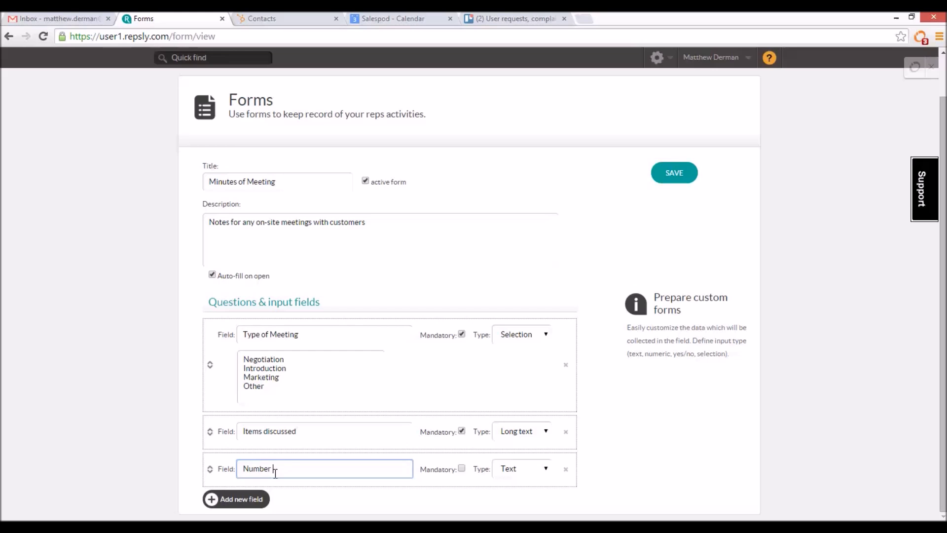
type("of participants")
left_click(541, 469)
left_click(515, 428)
Step: Add a mandatory Yes/No field 'Follow-up?' and save the form
left_click(236, 499)
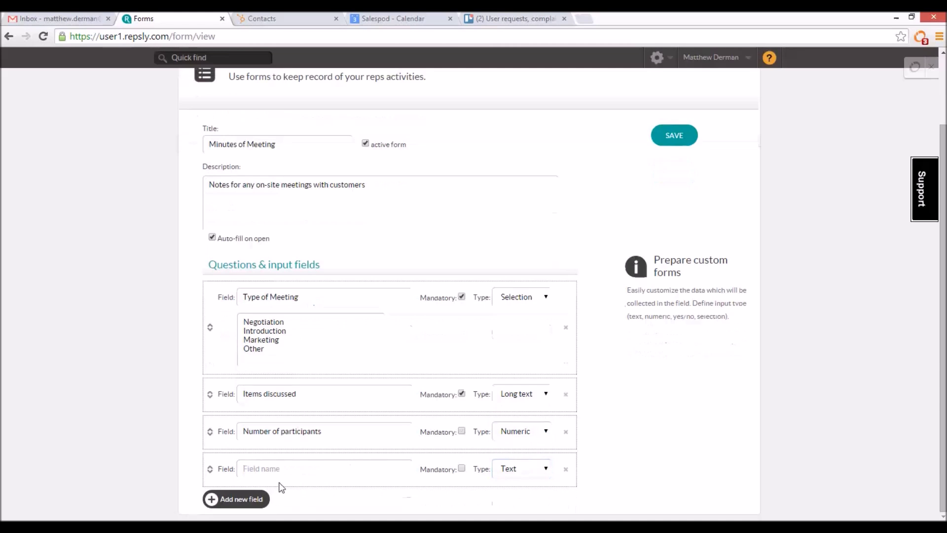
left_click(279, 469)
type("Follow-up?")
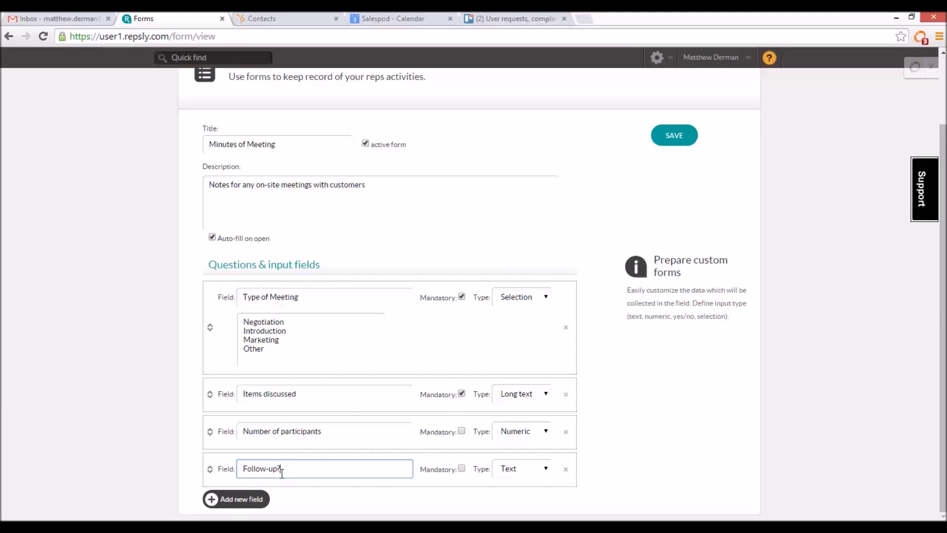
left_click(462, 468)
left_click(525, 471)
left_click(535, 436)
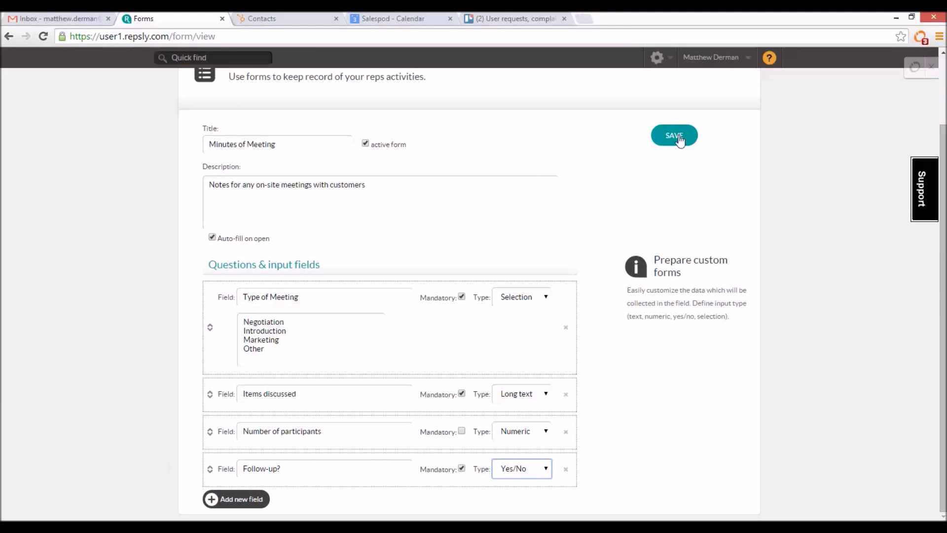
left_click(682, 134)
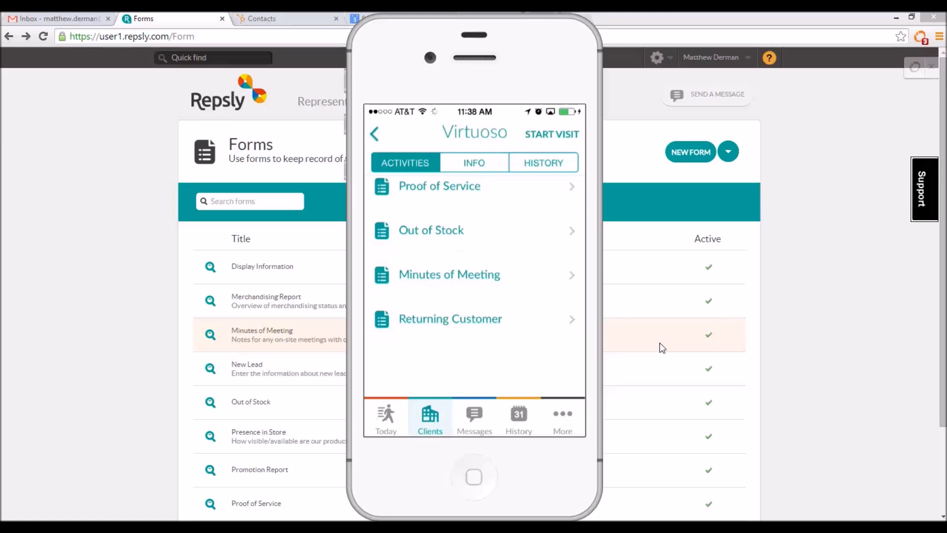
Step: Return to the Repsly home dashboard to see the submitted Minutes of Meeting activity
left_click(207, 97)
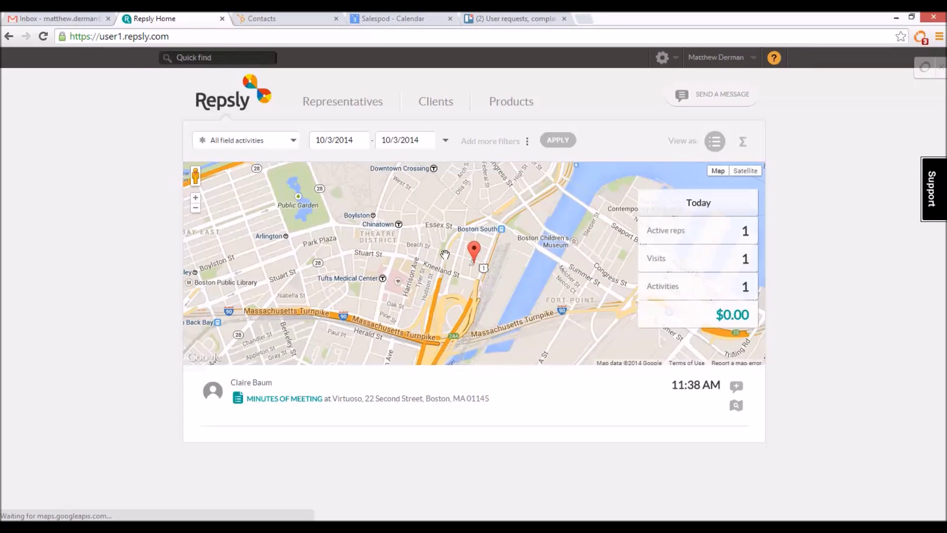
Step: View Virtuoso's Minutes of Meeting answers from the map pin, then again from the activity row
left_click(474, 252)
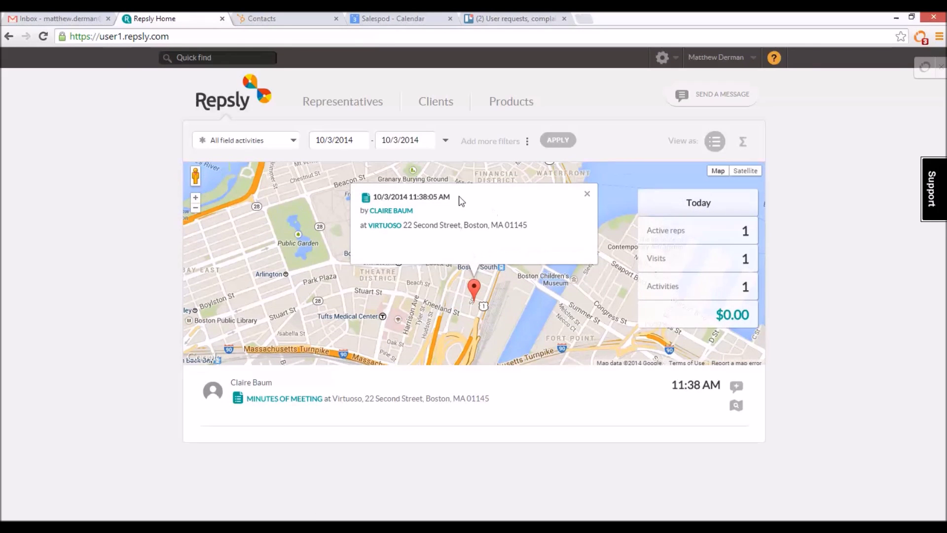
left_click(365, 198)
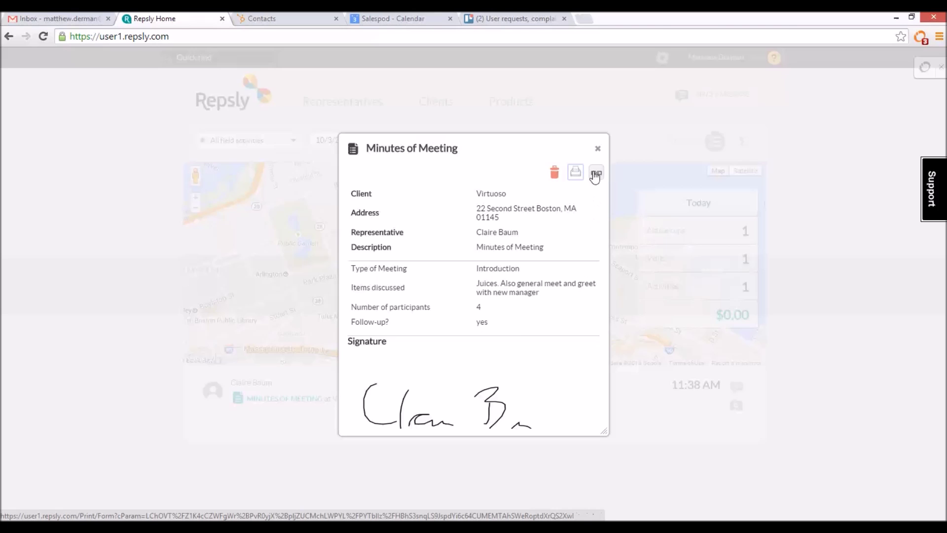
left_click(597, 148)
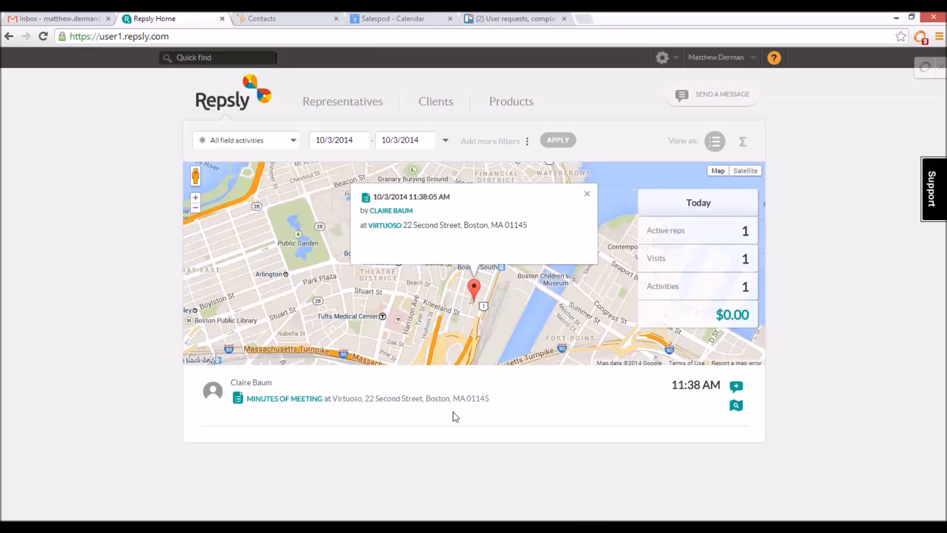
left_click(276, 399)
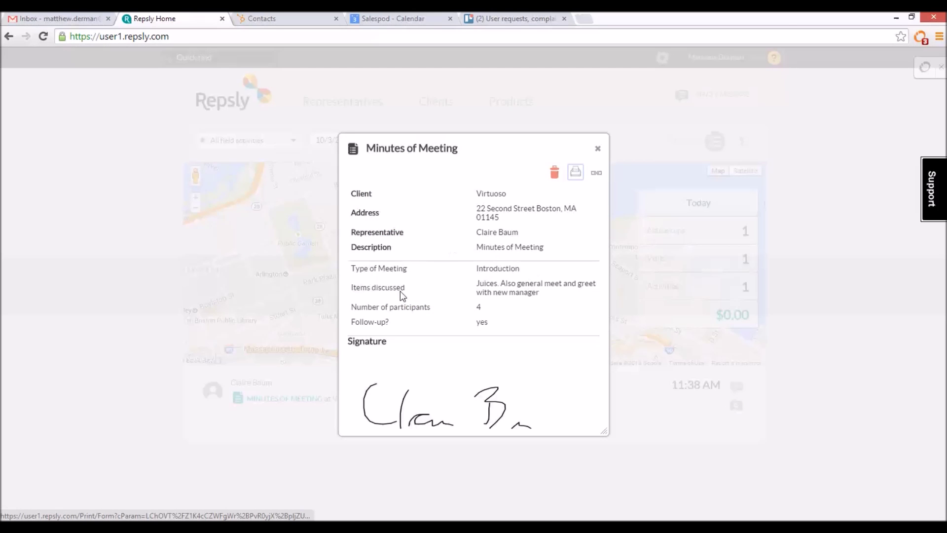
left_click(600, 148)
Step: Open the Minutes of Meeting form definition from the Forms admin page
left_click(662, 57)
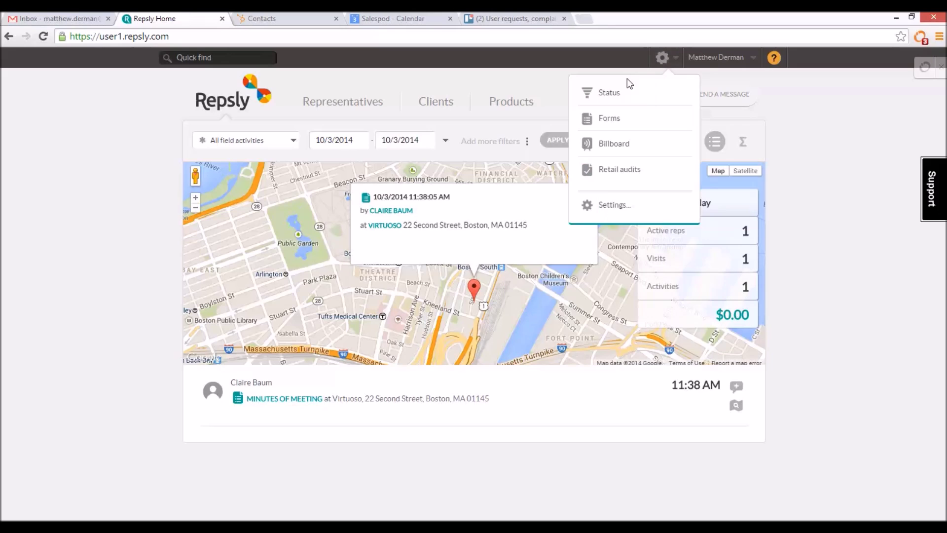
left_click(615, 123)
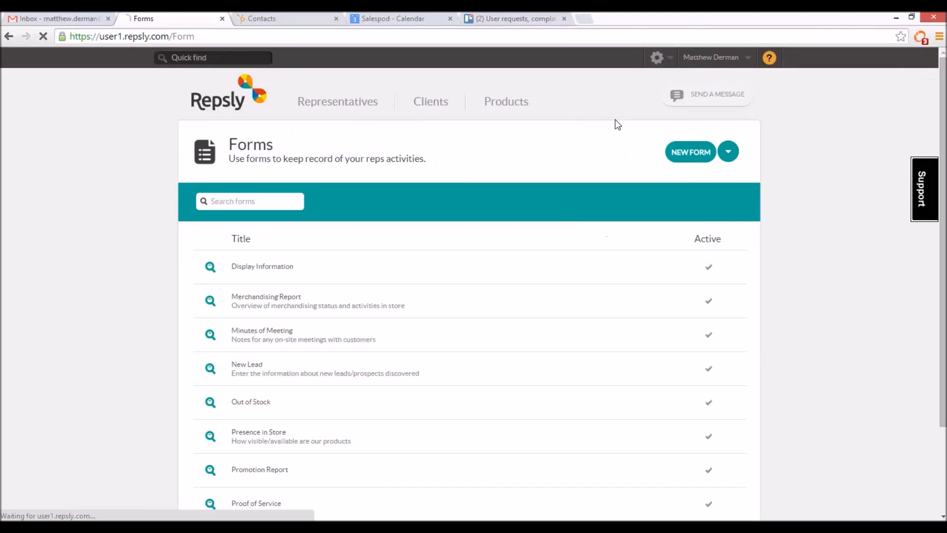
left_click(212, 337)
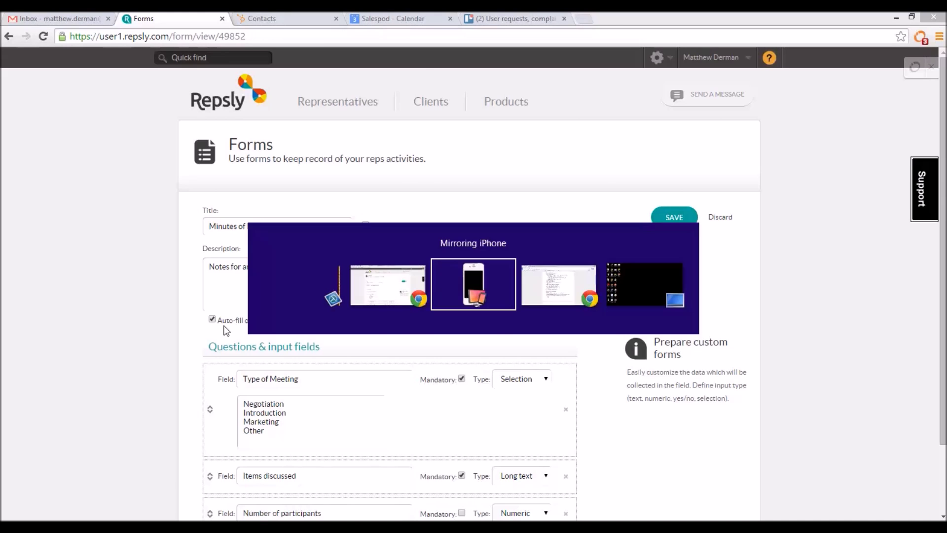
key("alt+Tab")
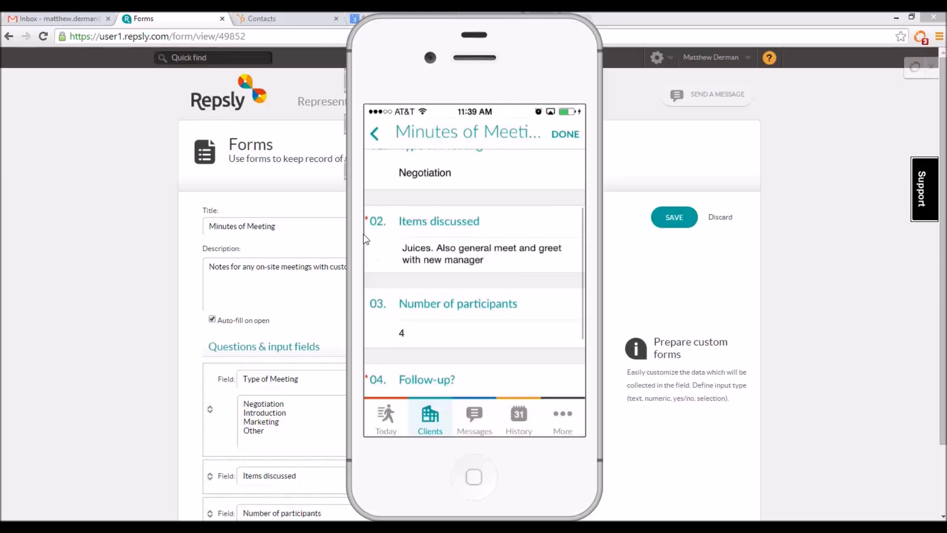
Step: Back in the browser, save the Minutes of Meeting form with Auto-fill on open unchecked
key("alt+Tab")
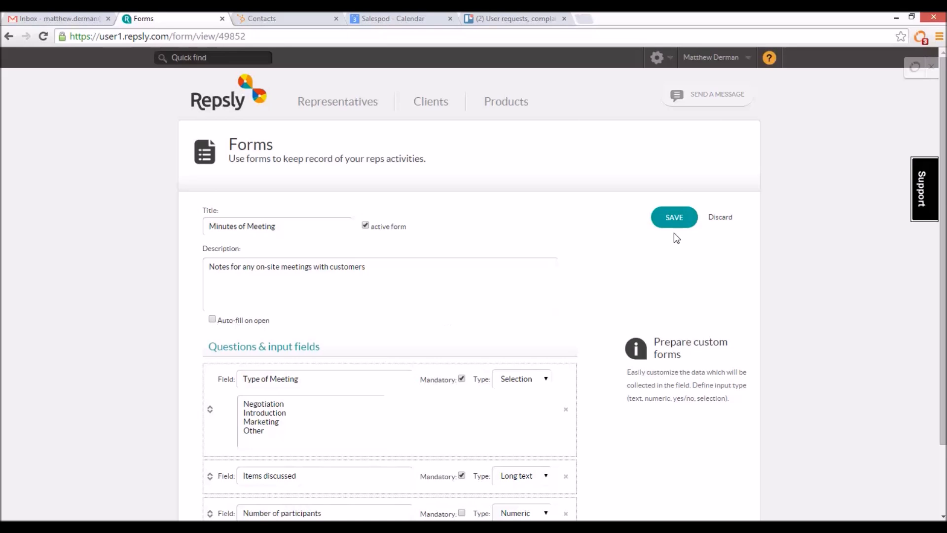
left_click(678, 217)
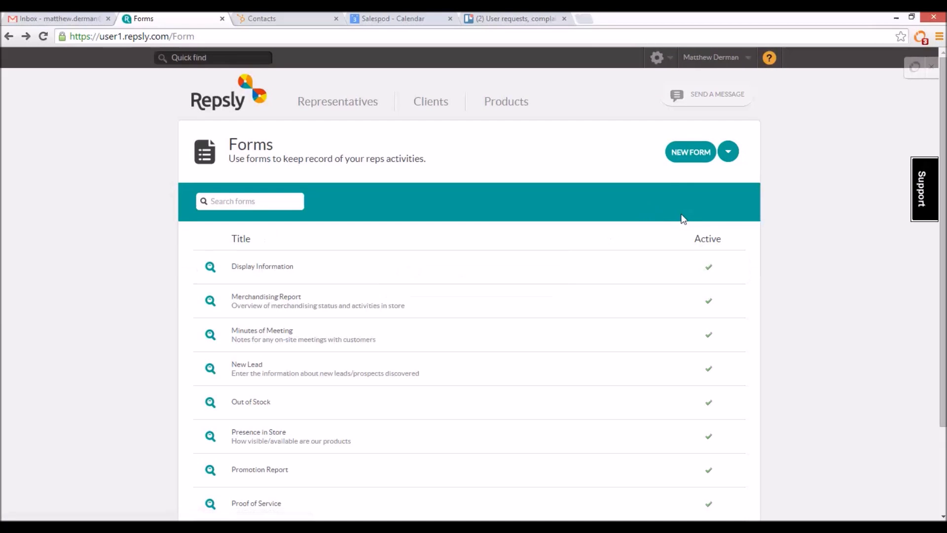
Step: Confirm on the iPhone that the form opens empty, then return to the Repsly home page
key("alt+Tab")
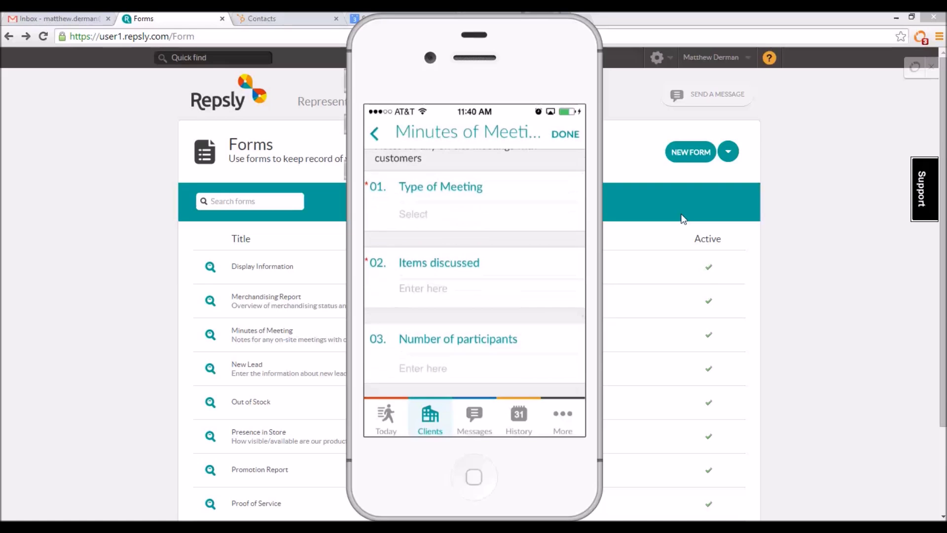
key("alt+Tab")
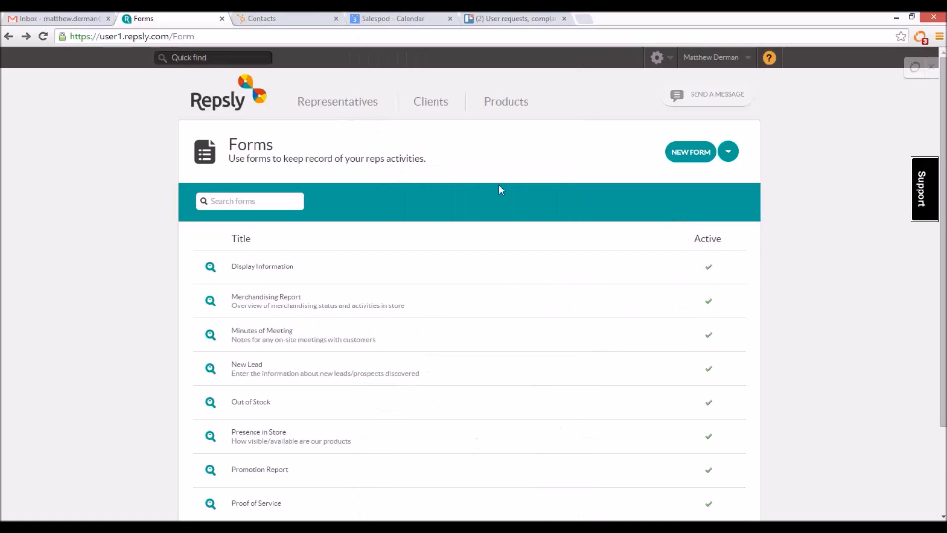
left_click(227, 86)
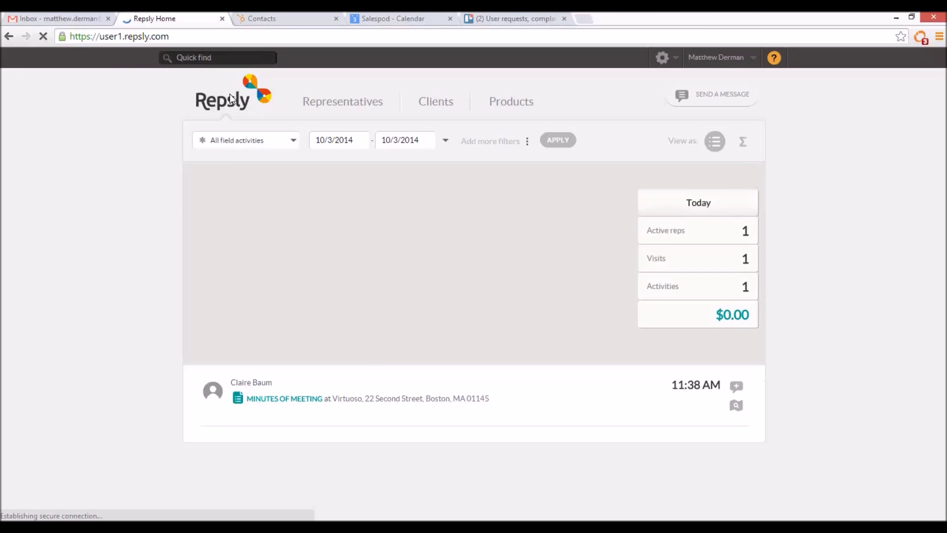
Step: Open today's Minutes of Meeting submission and preview its printable version
left_click(258, 399)
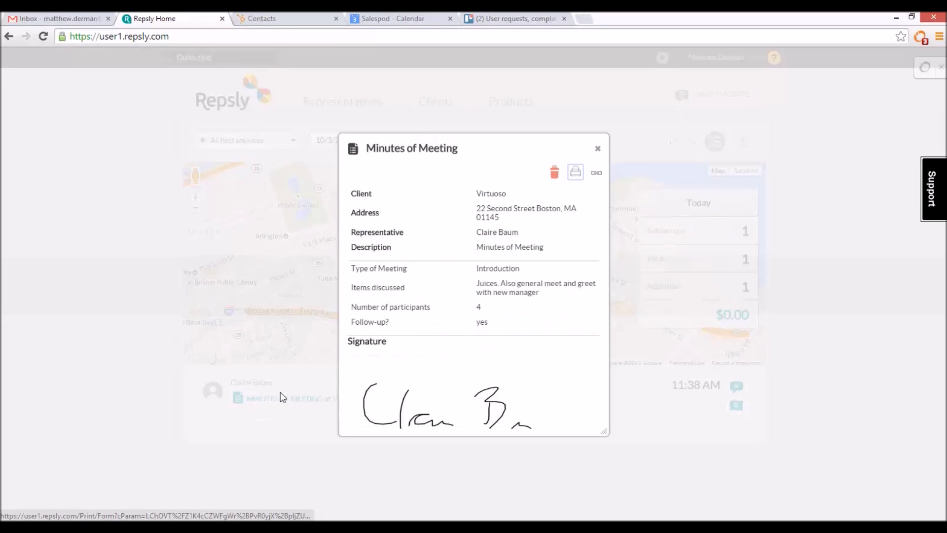
left_click(575, 172)
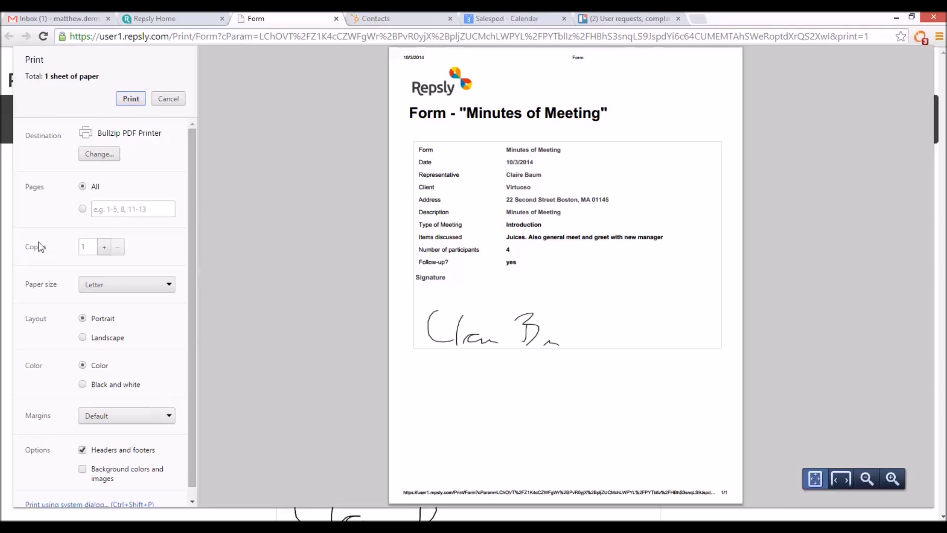
left_click(337, 19)
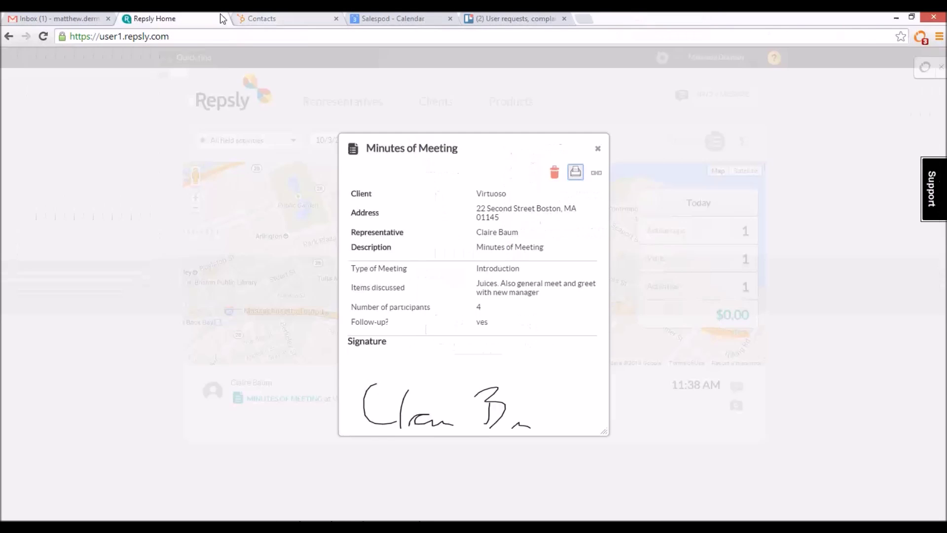
left_click(596, 173)
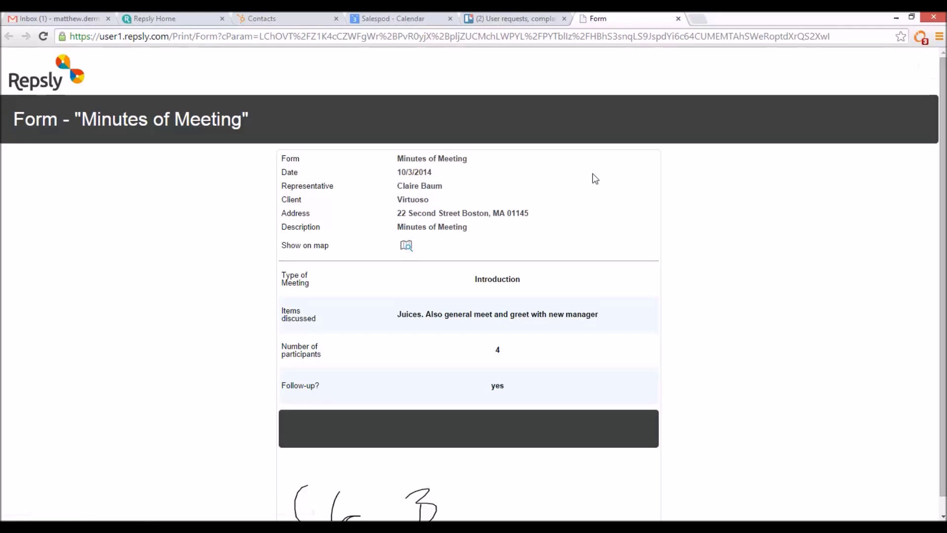
Step: View the shared submission page, close it and the dialogs, and set the date range to this year
scroll(607, 173, "down", 1)
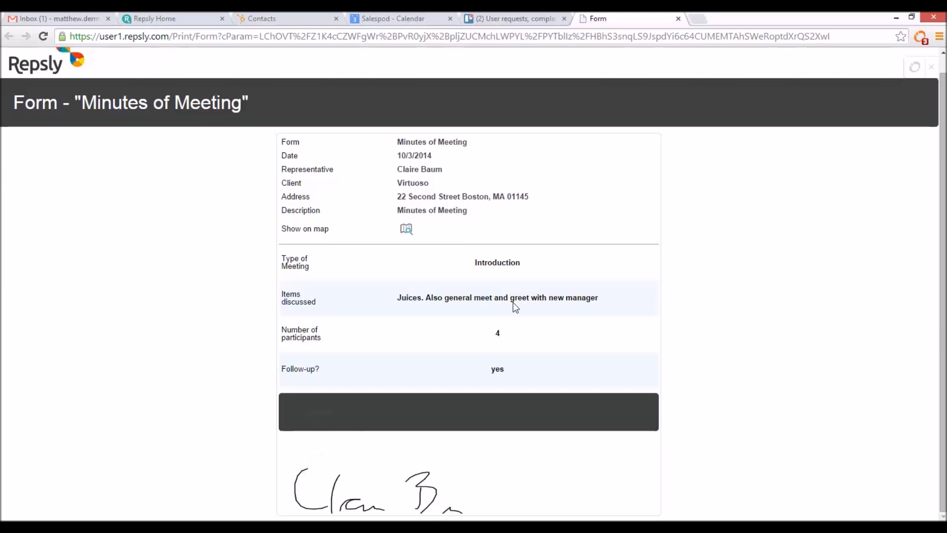
left_click(678, 18)
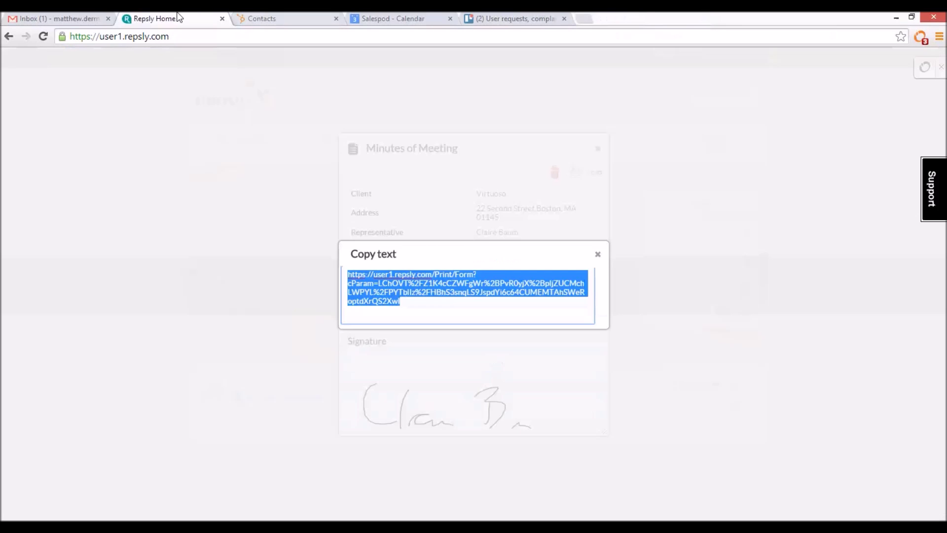
left_click(597, 255)
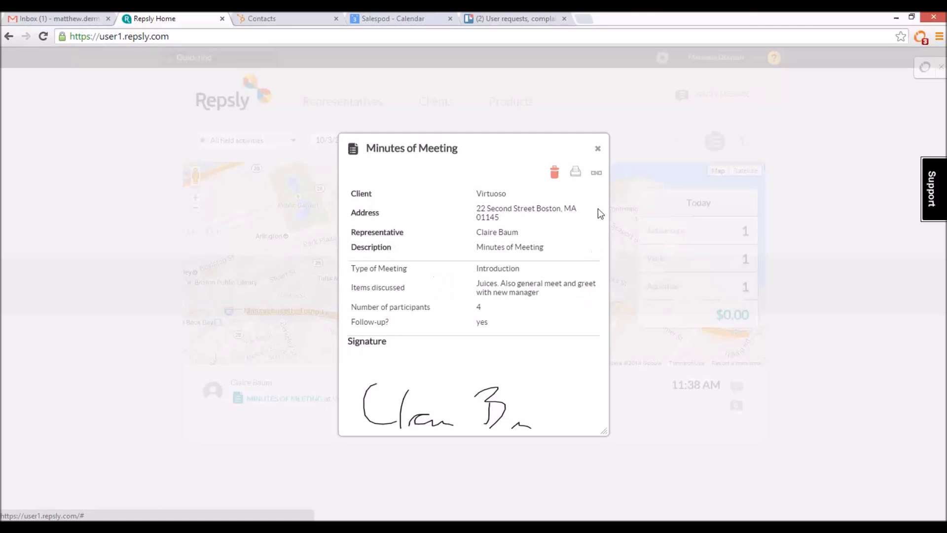
left_click(597, 149)
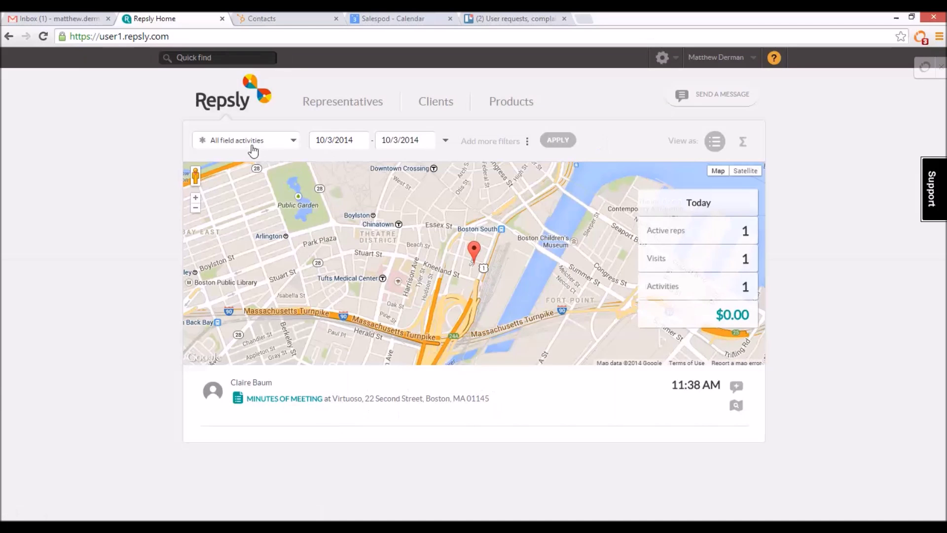
left_click(446, 140)
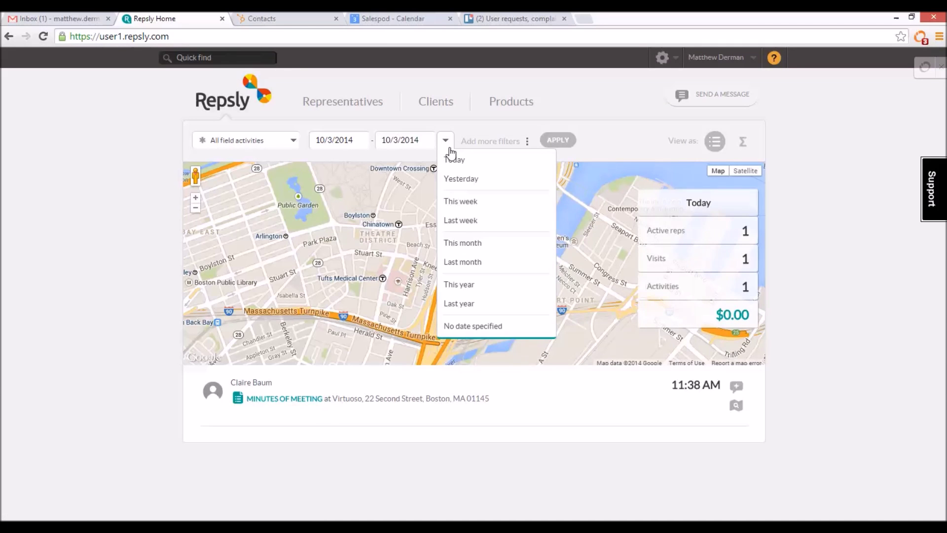
Step: Filter activities to Sales Call forms for this year, 1/1/2014 to 10/3/2014
left_click(456, 284)
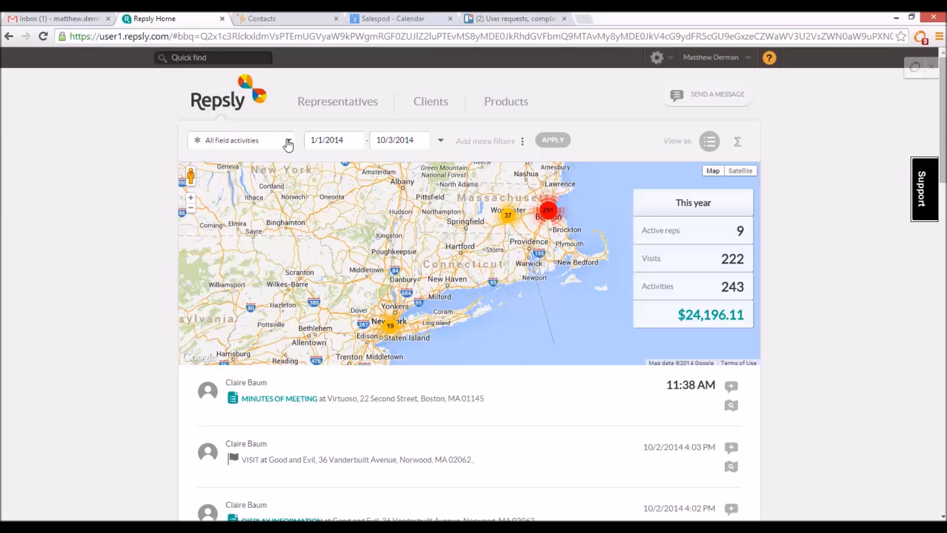
left_click(289, 144)
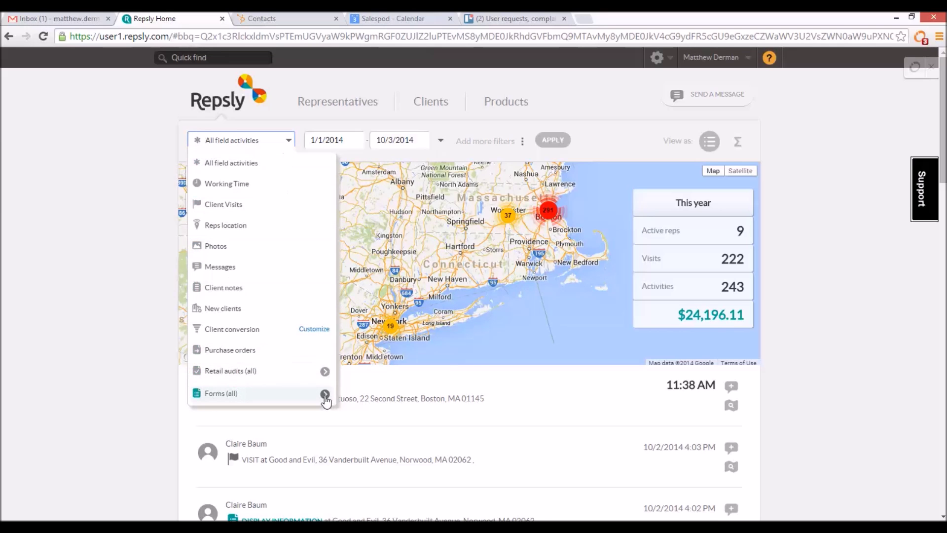
left_click(325, 394)
scroll(364, 399, "down", 2)
scroll(397, 408, "up", 1)
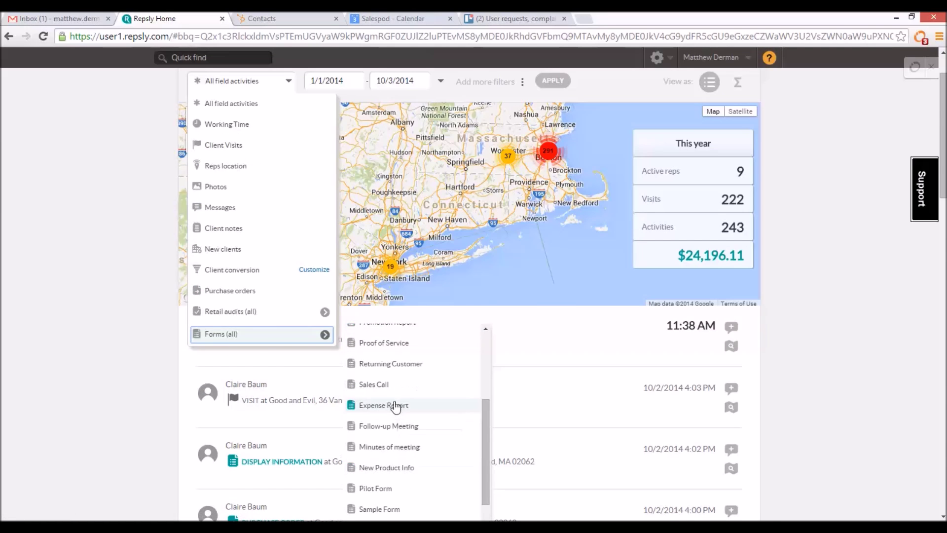
left_click(382, 386)
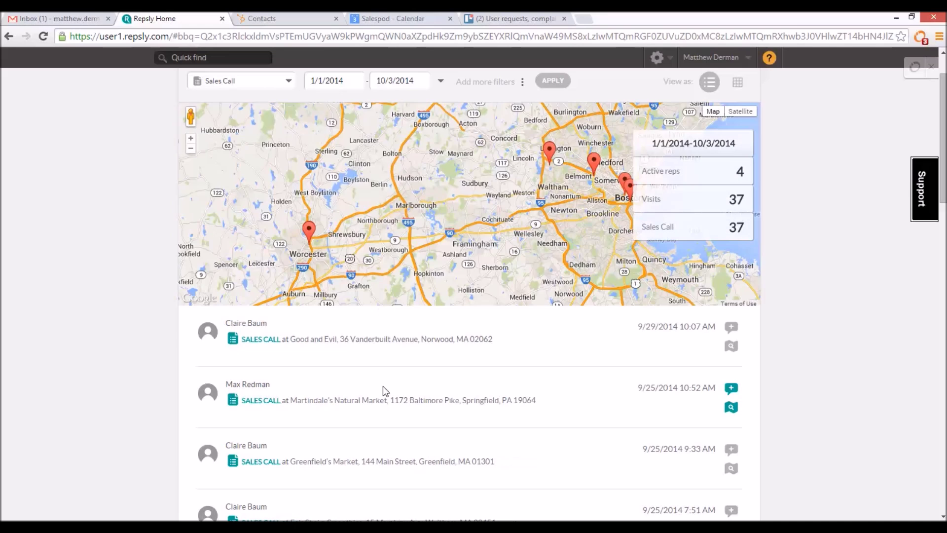
Step: Show the 37 Sales Call submissions as a table
scroll(286, 239, "down", 2)
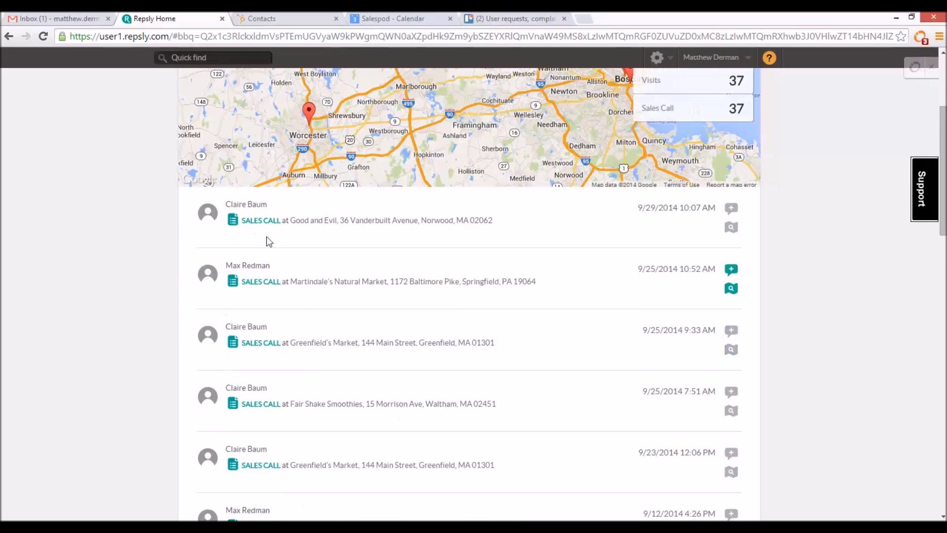
scroll(267, 241, "up", 3)
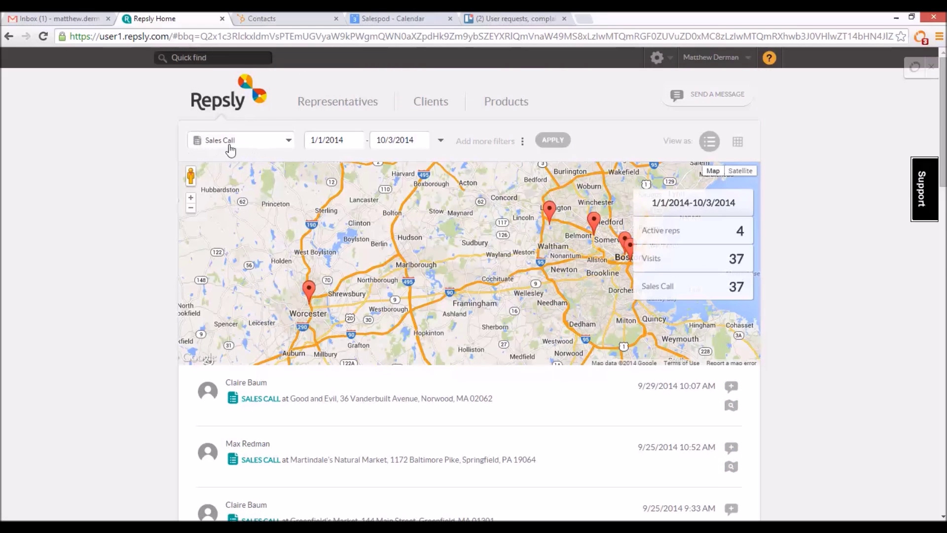
left_click(737, 143)
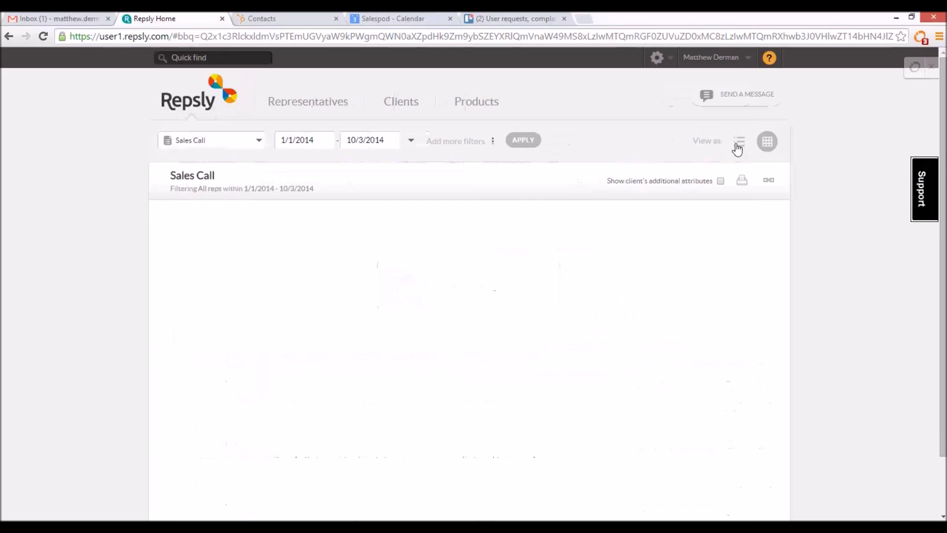
Step: Scroll across the table's answer columns such as Products Discussed, Type of Location and Next Meeting
scroll(257, 278, "down", 1)
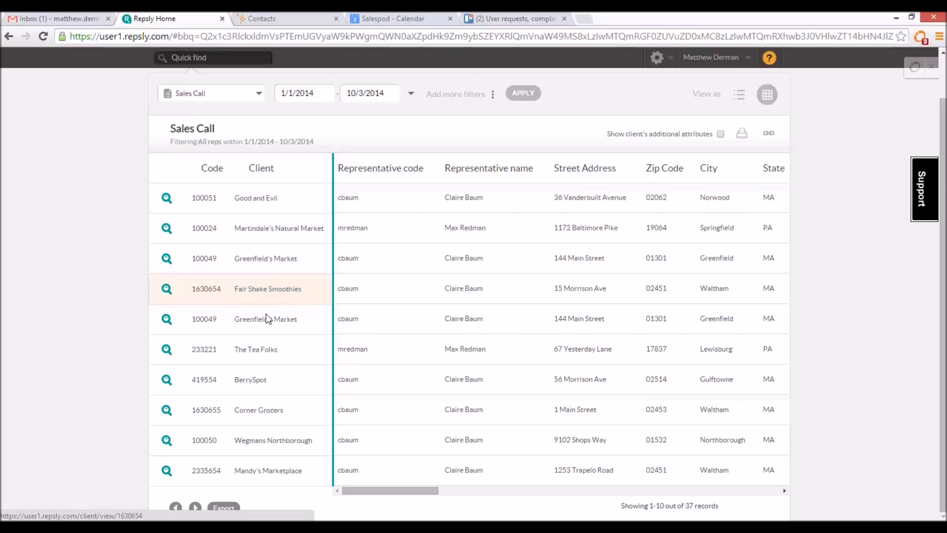
left_click_drag(363, 490, 513, 491)
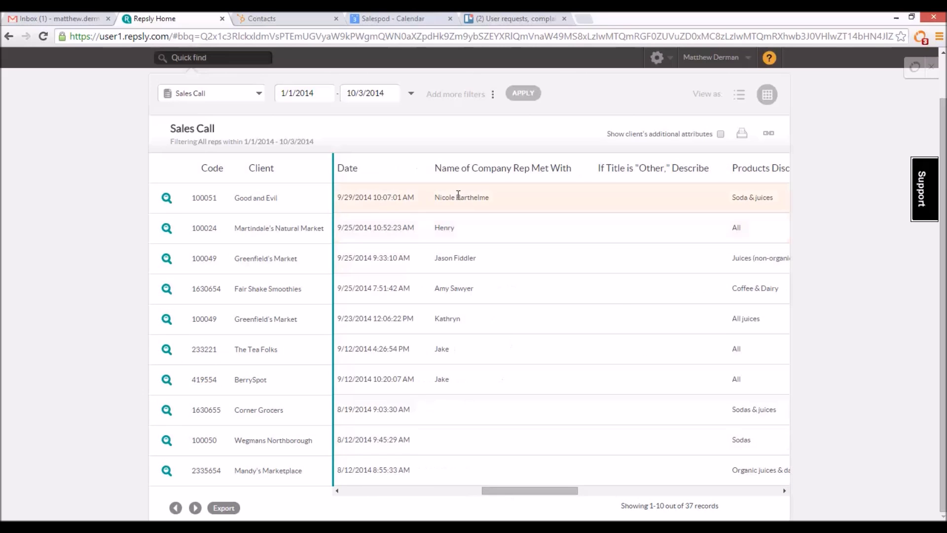
left_click_drag(504, 491, 569, 490)
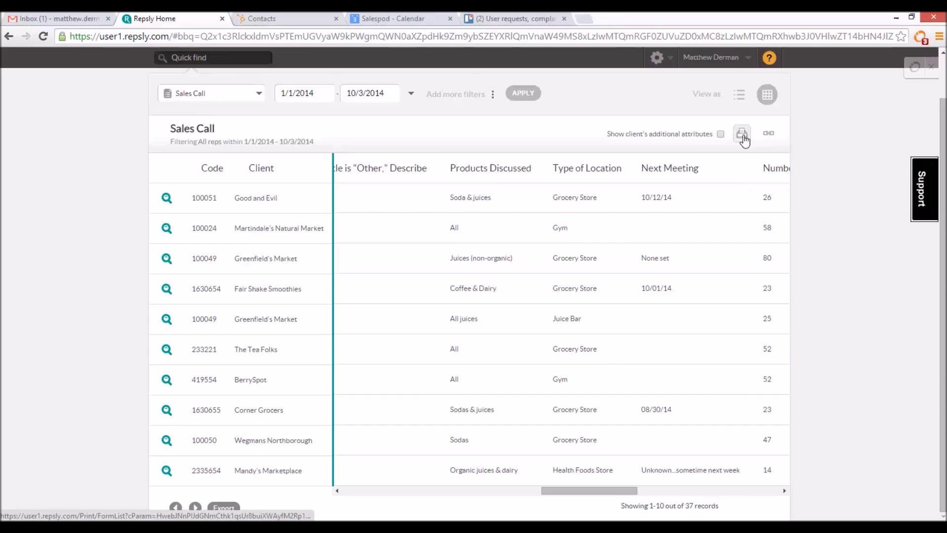
Step: Copy a shareable link to the Sales Call list, then expand it into full form details and read through
left_click(768, 135)
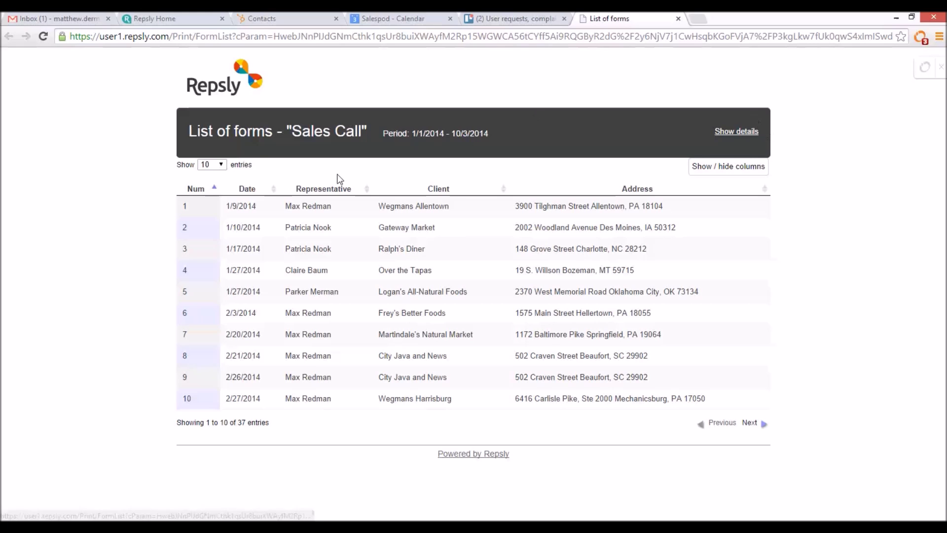
left_click(736, 131)
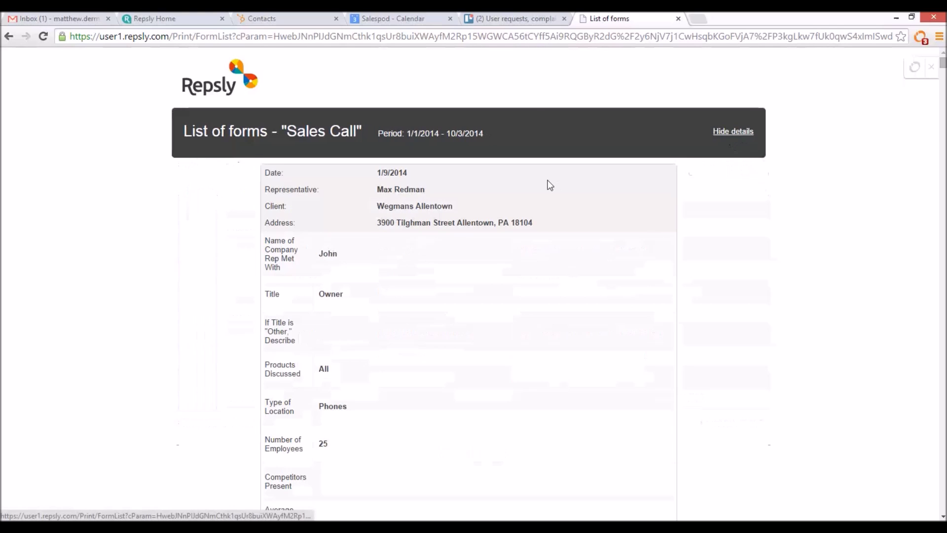
scroll(549, 184, "down", 8)
scroll(549, 185, "down", 17)
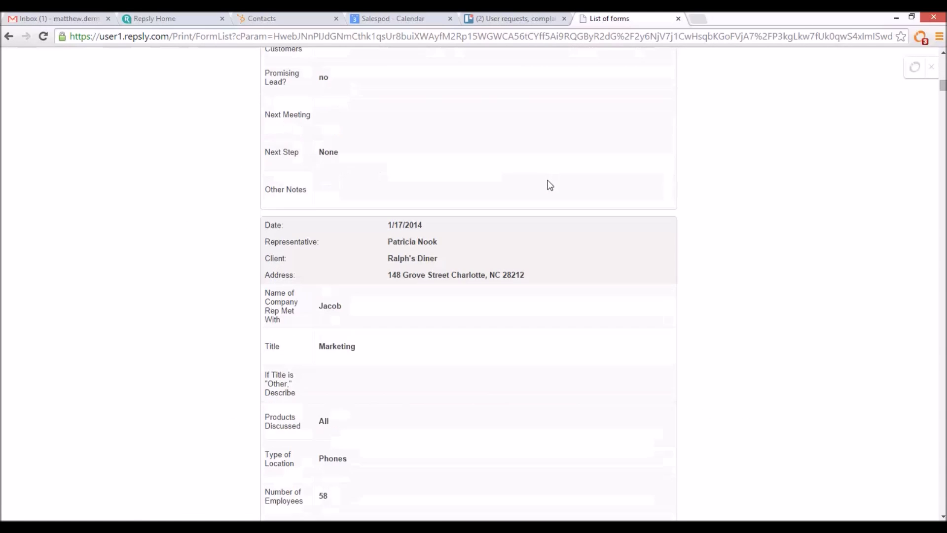
scroll(550, 185, "down", 8)
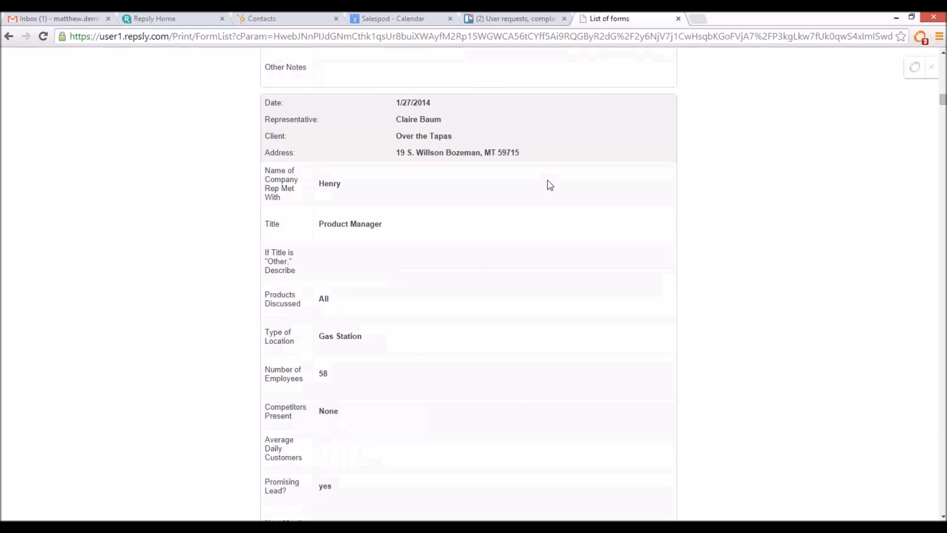
Step: Close the printable list and link dialog, then export the Sales Call table as Excel
left_click(678, 19)
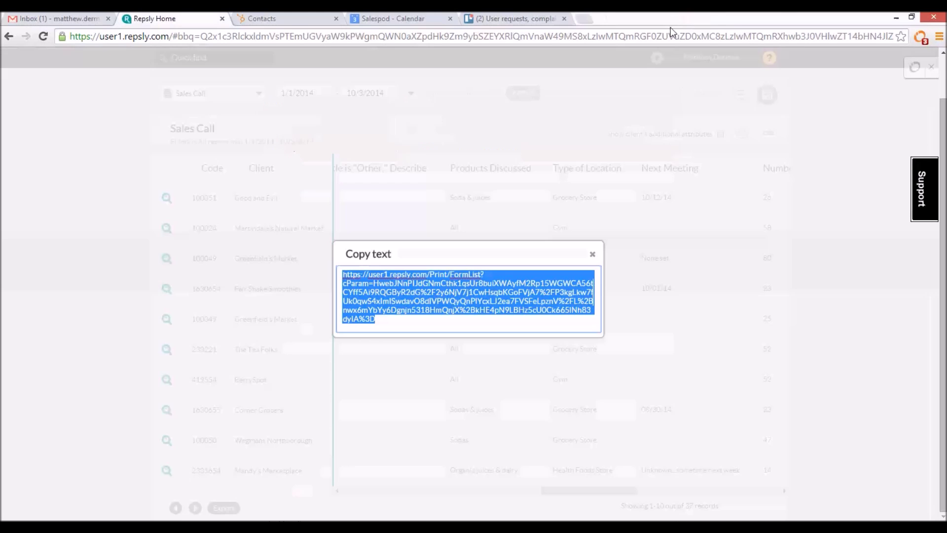
left_click(594, 253)
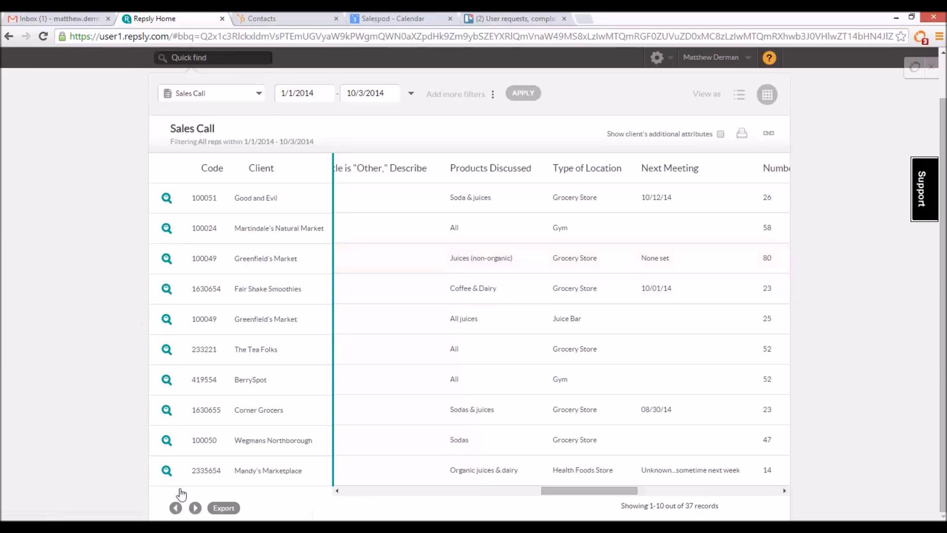
left_click(223, 508)
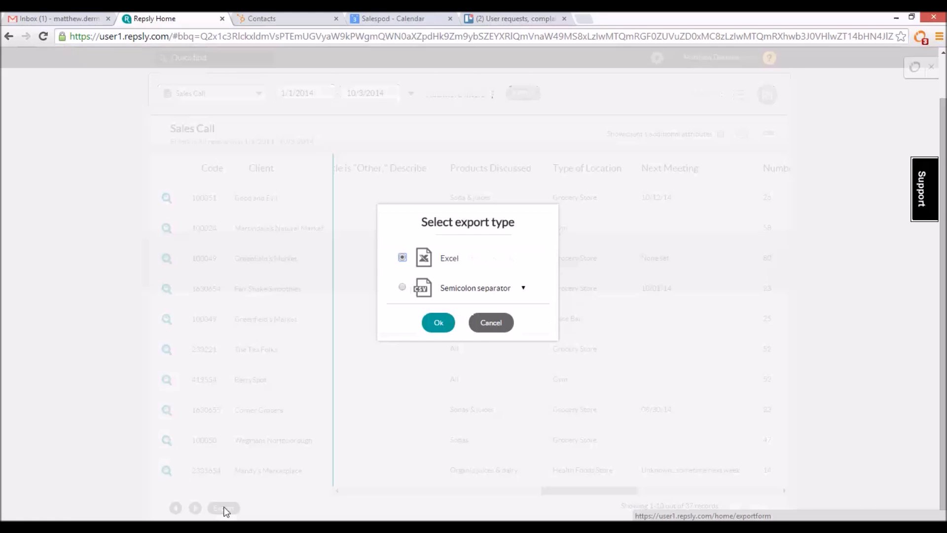
left_click(438, 323)
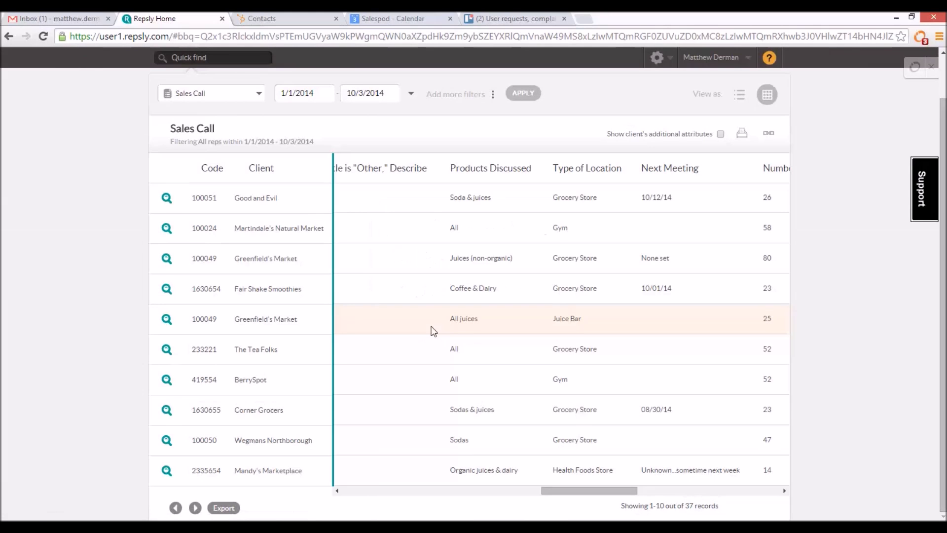
Step: Open the downloaded Sales Call workbook and enable editing
left_click(52, 511)
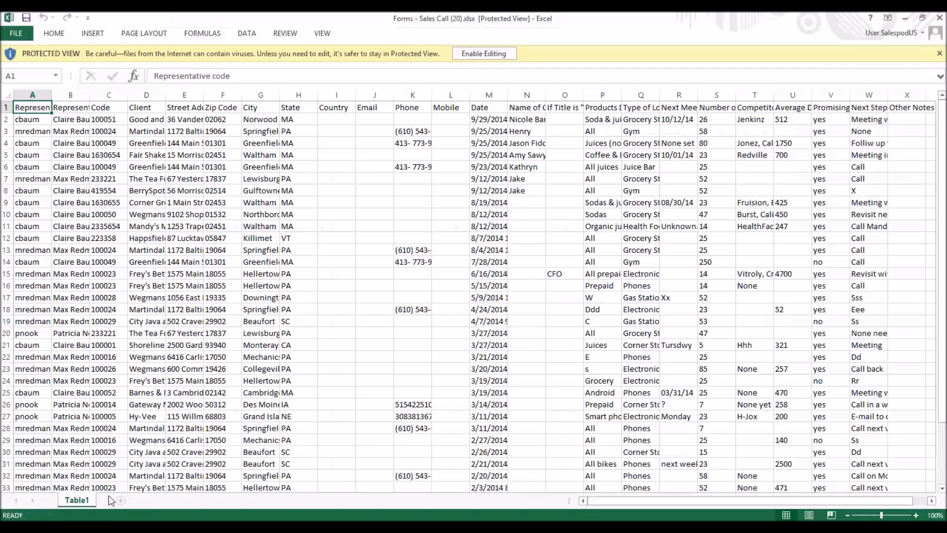
left_click(488, 54)
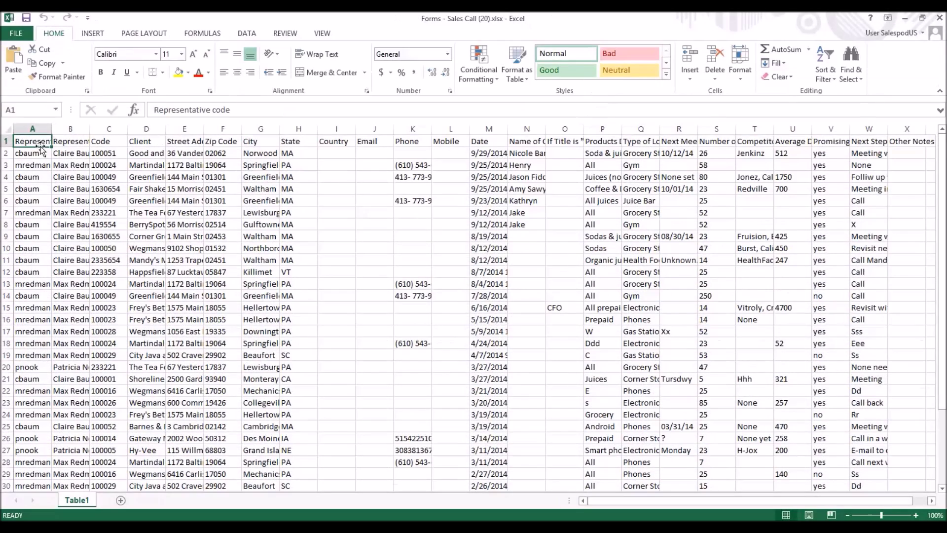
key("Down")
key("Down")
key("Down")
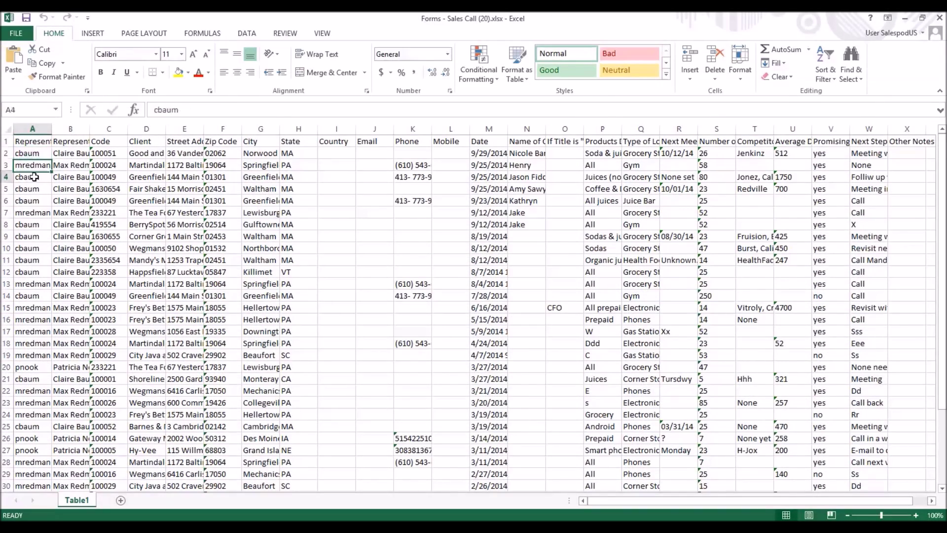
Step: Autofit columns P, Q and S, then close the workbook without saving
double_click(621, 129)
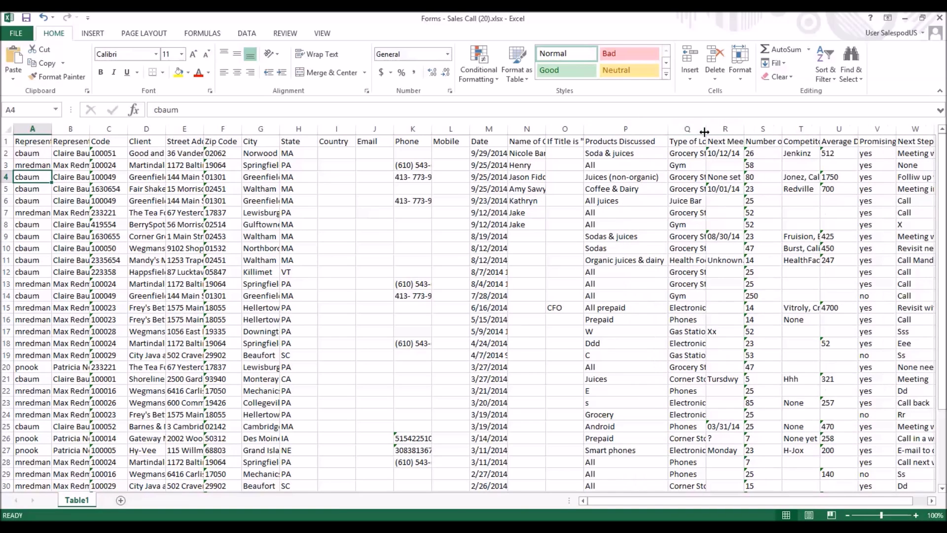
double_click(704, 129)
left_click_drag(817, 129, 817, 129)
double_click(818, 129)
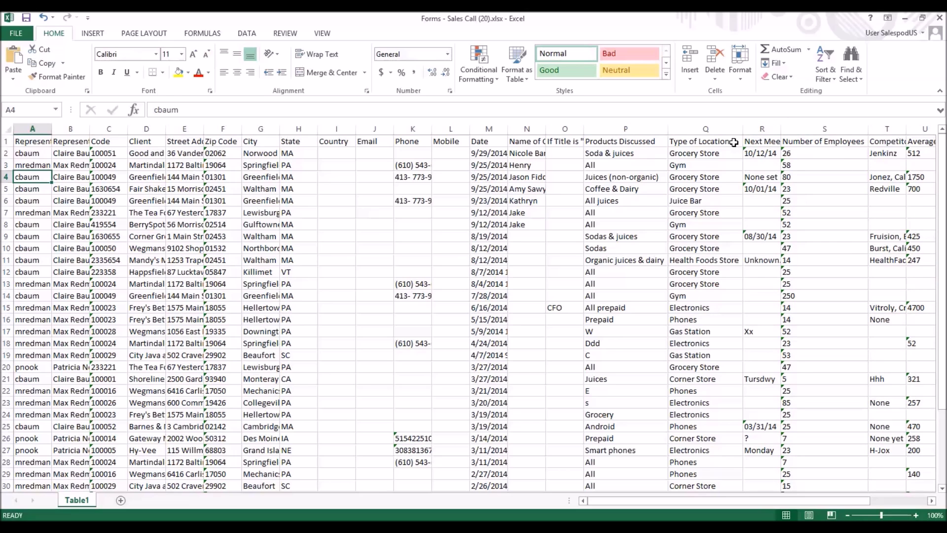
left_click(938, 18)
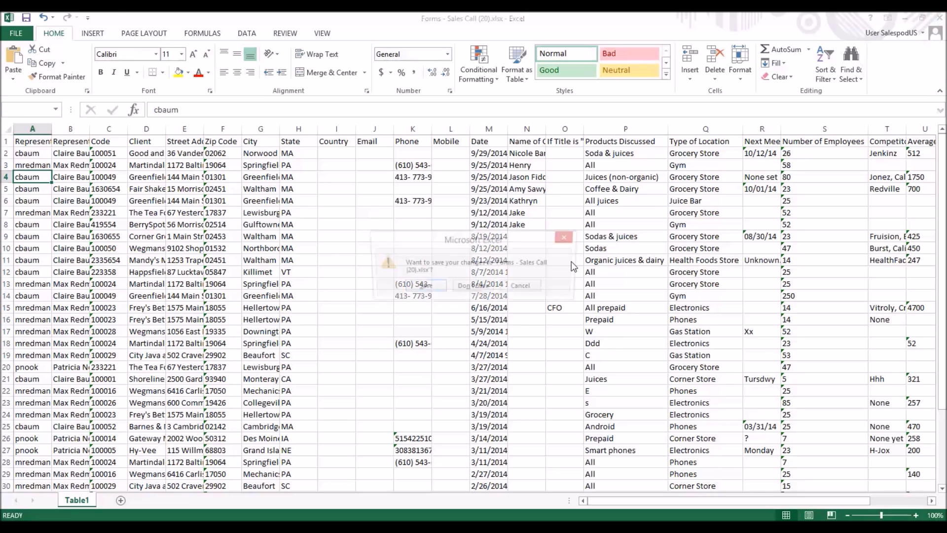
left_click(468, 285)
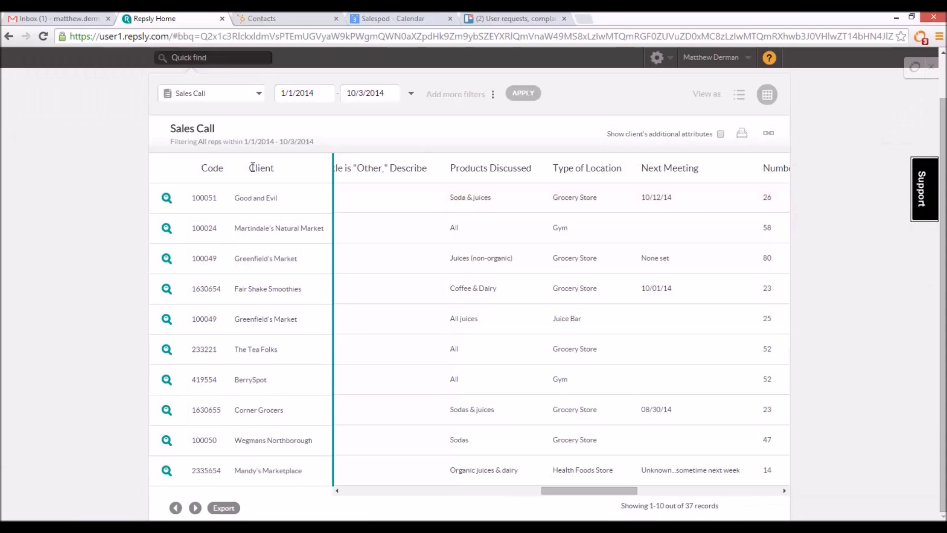
Step: Go to Settings and open the Export or Download page
scroll(645, 442, "up", 2)
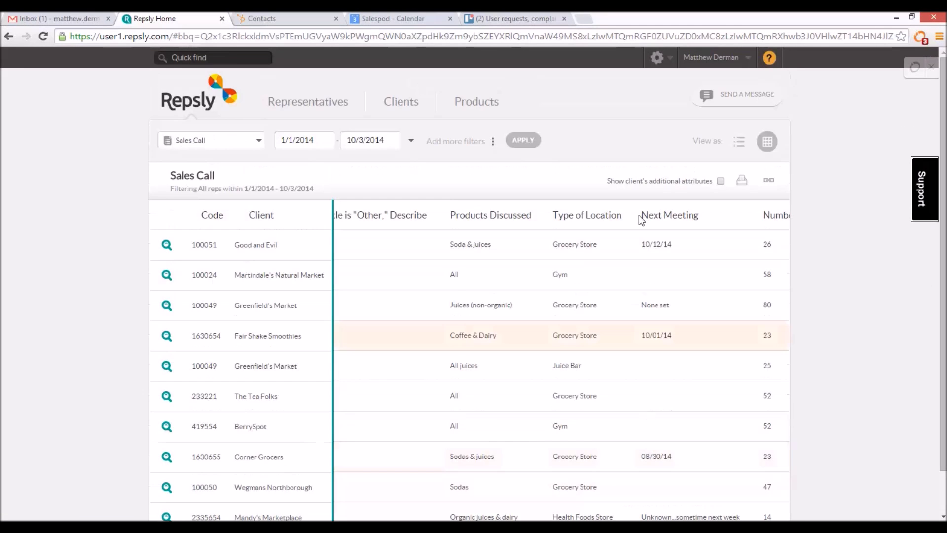
left_click(657, 58)
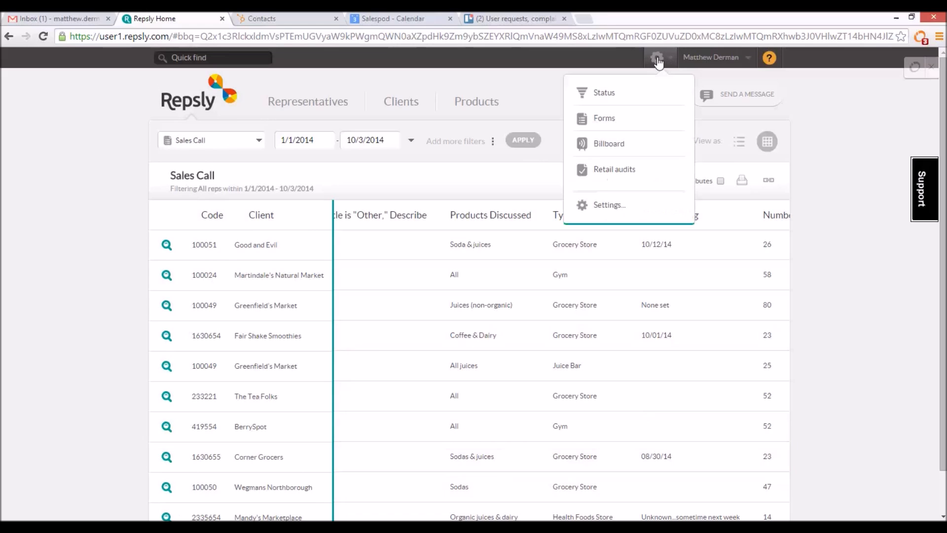
left_click(621, 207)
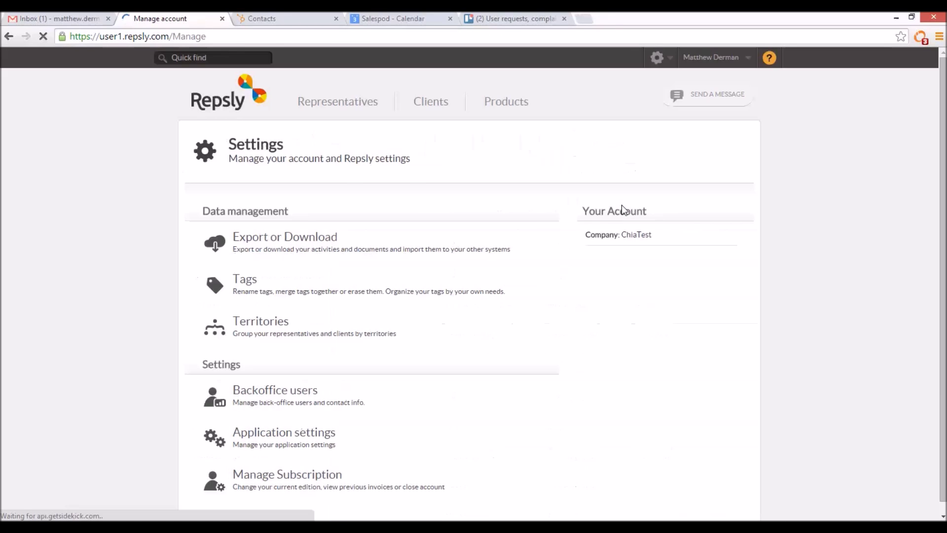
left_click(274, 238)
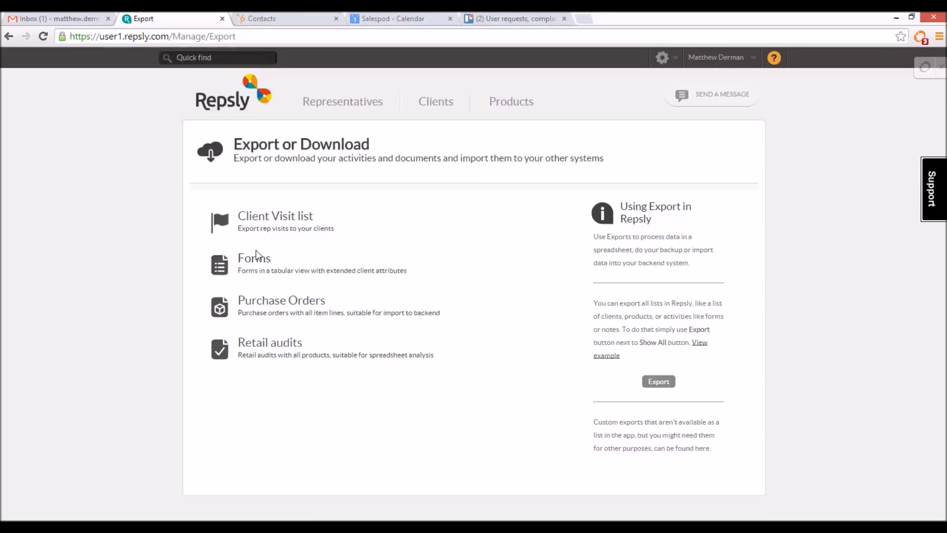
Step: Choose the Forms export and set its start date to 05/01/2014
left_click(264, 269)
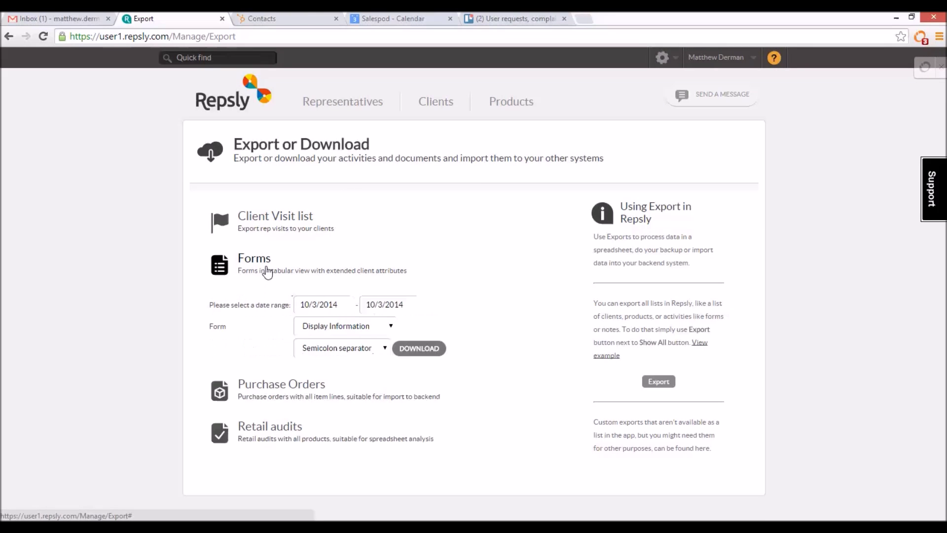
left_click(312, 301)
left_click(306, 327)
left_click(306, 327)
left_click(307, 327)
left_click(306, 327)
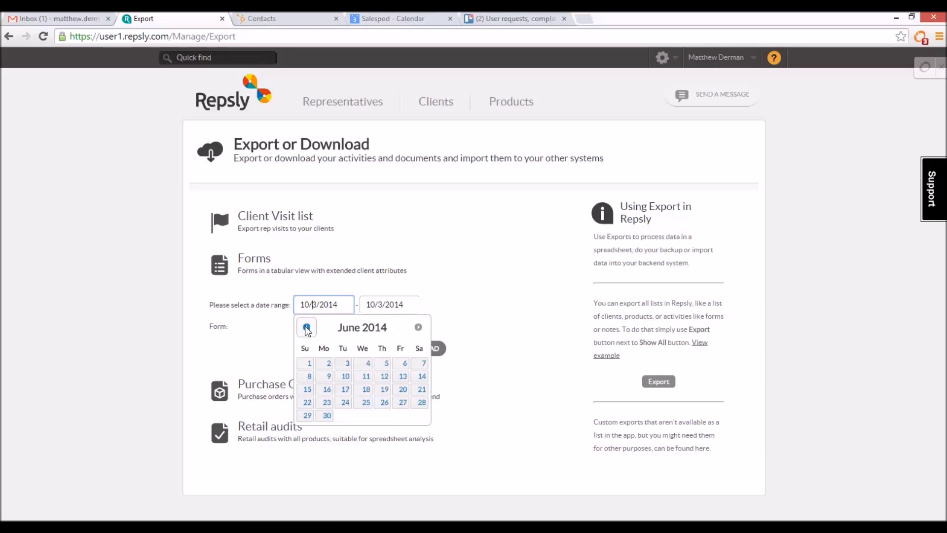
left_click(306, 326)
left_click(384, 364)
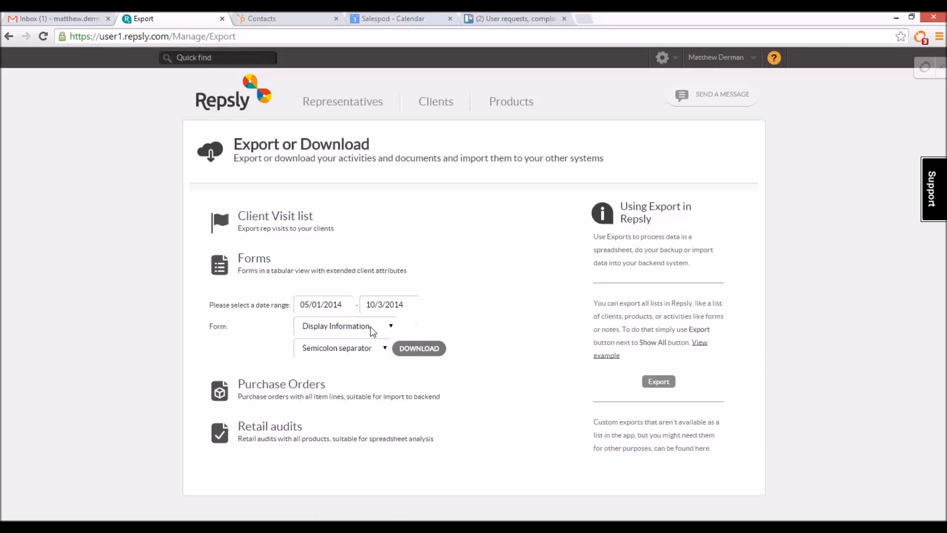
Step: Download the Sales Call forms as Excel and open the file
left_click(371, 329)
left_click(345, 465)
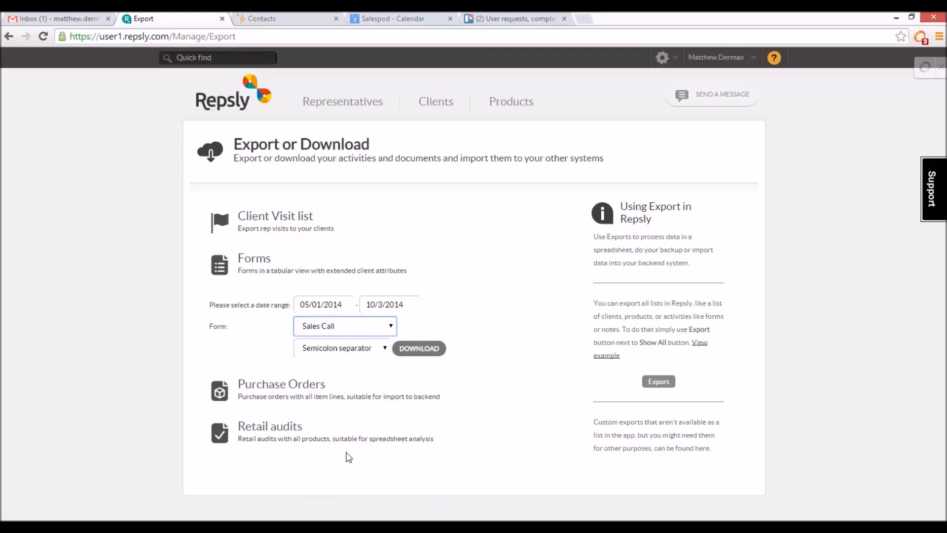
left_click(372, 348)
left_click(350, 370)
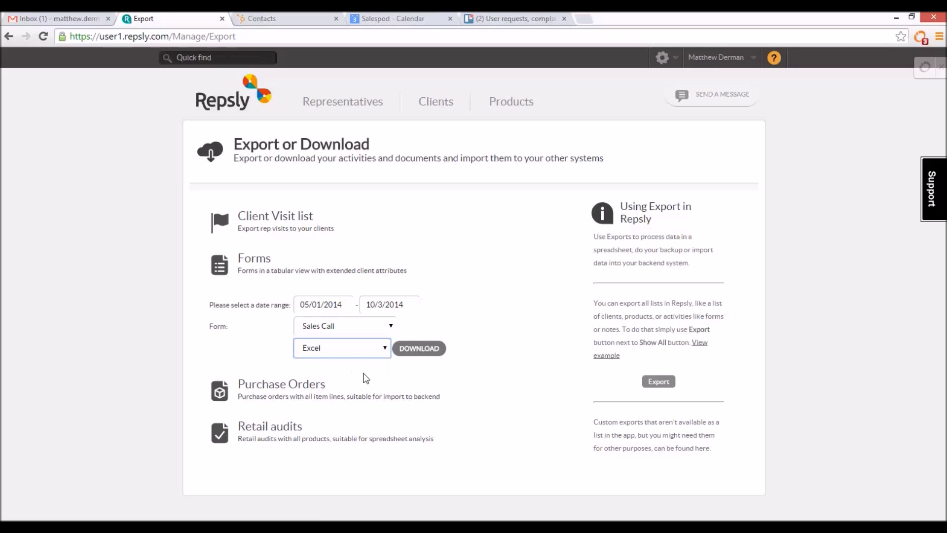
left_click(419, 350)
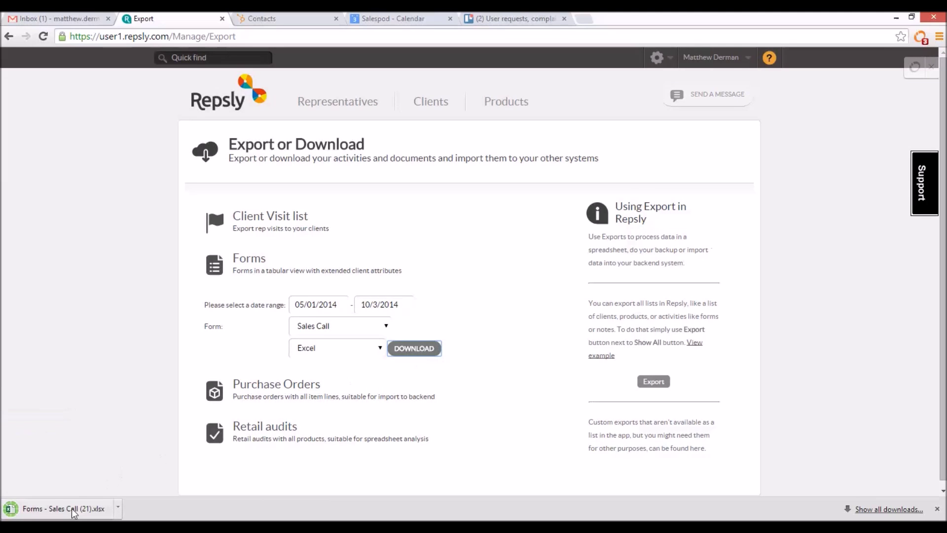
left_click(74, 510)
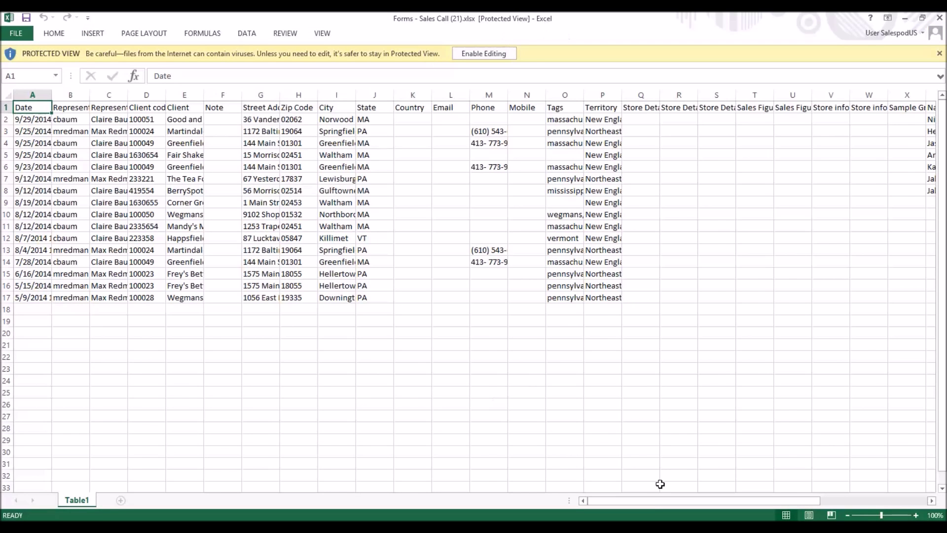
Step: Scroll across the Forms - Sales Call (21) columns and enable editing
left_click_drag(647, 499, 763, 499)
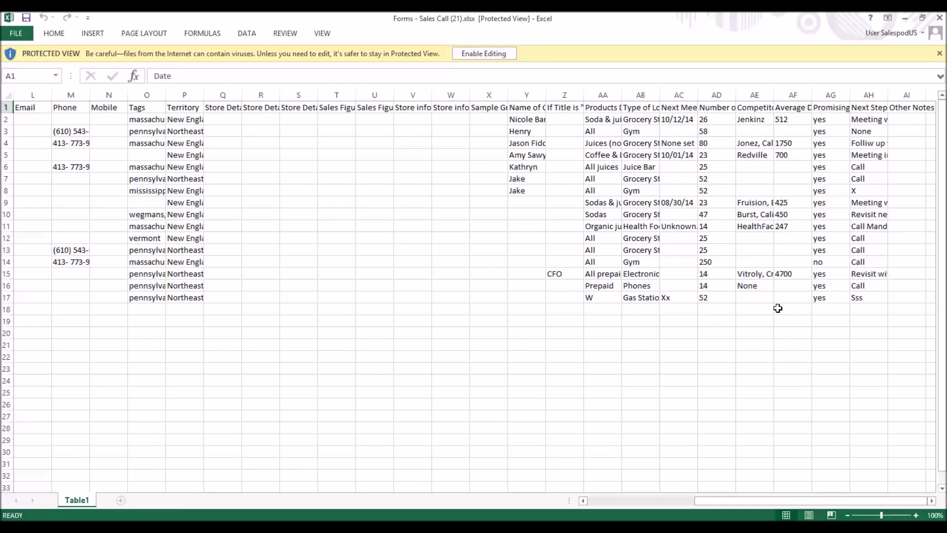
left_click(486, 53)
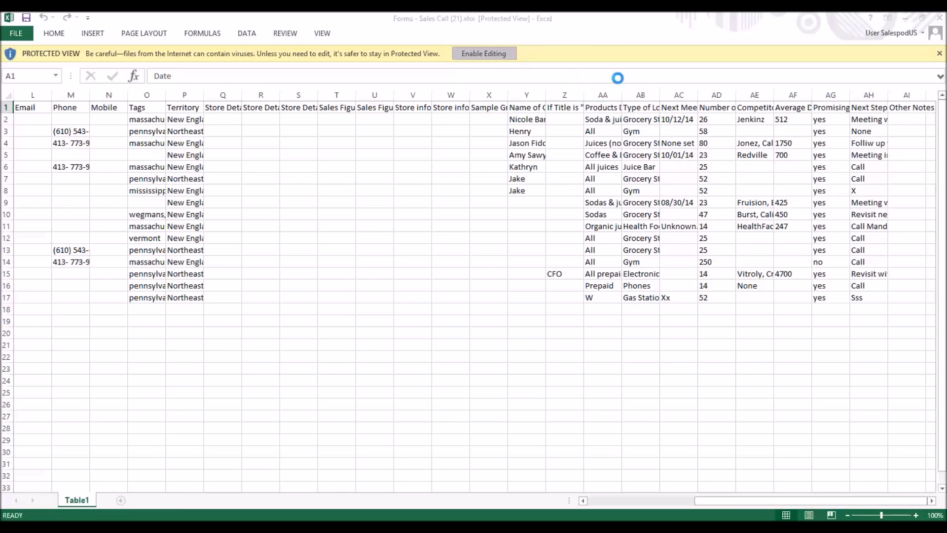